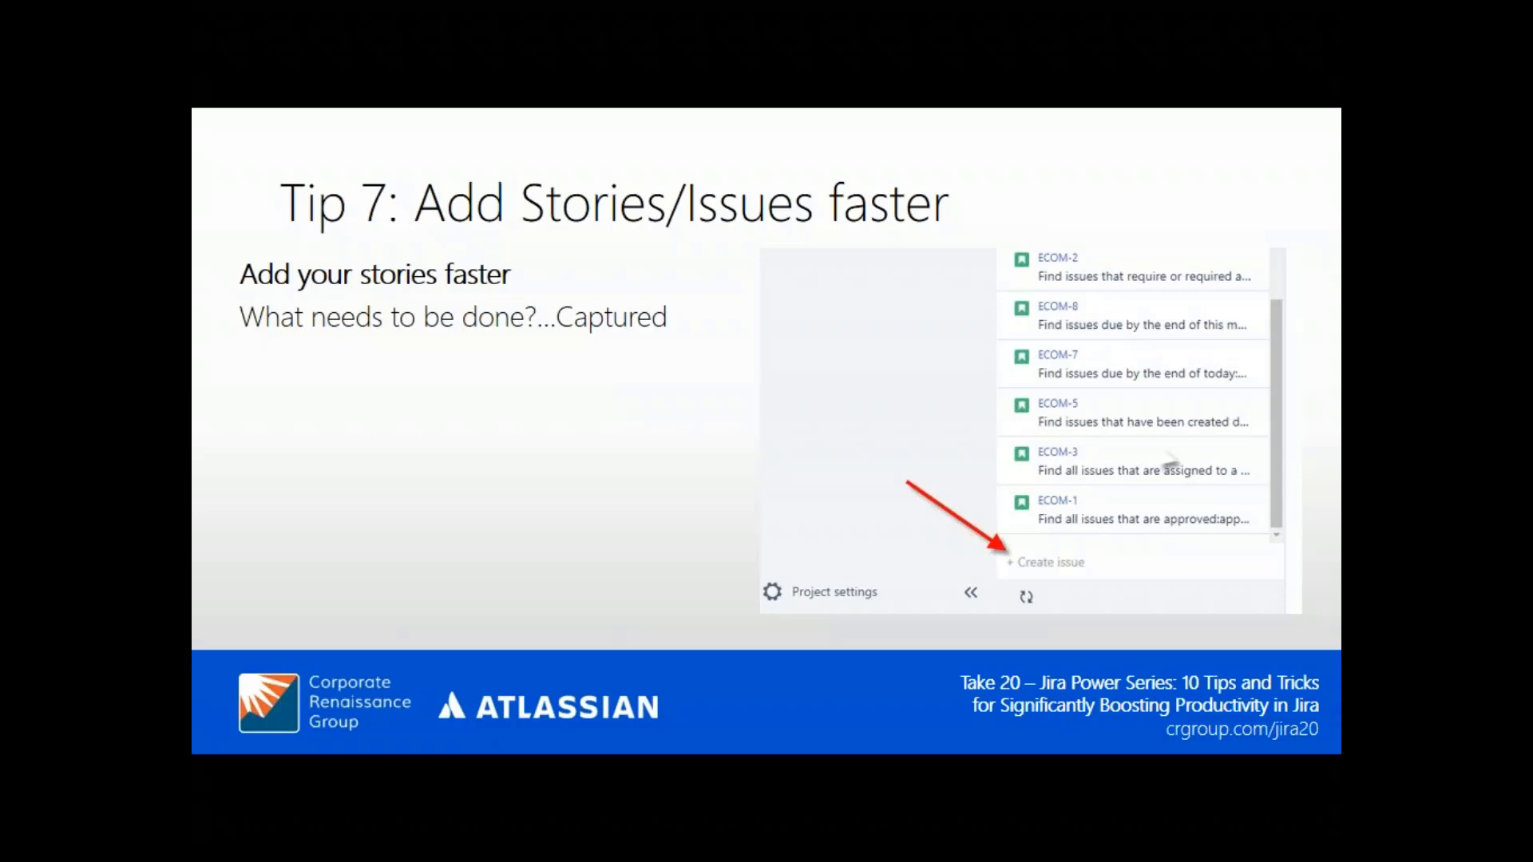
# - Advance the slideshow past Tips 8, 9 and 10 to the 'Lets Take A Look...' slide
pyautogui.press('Right')
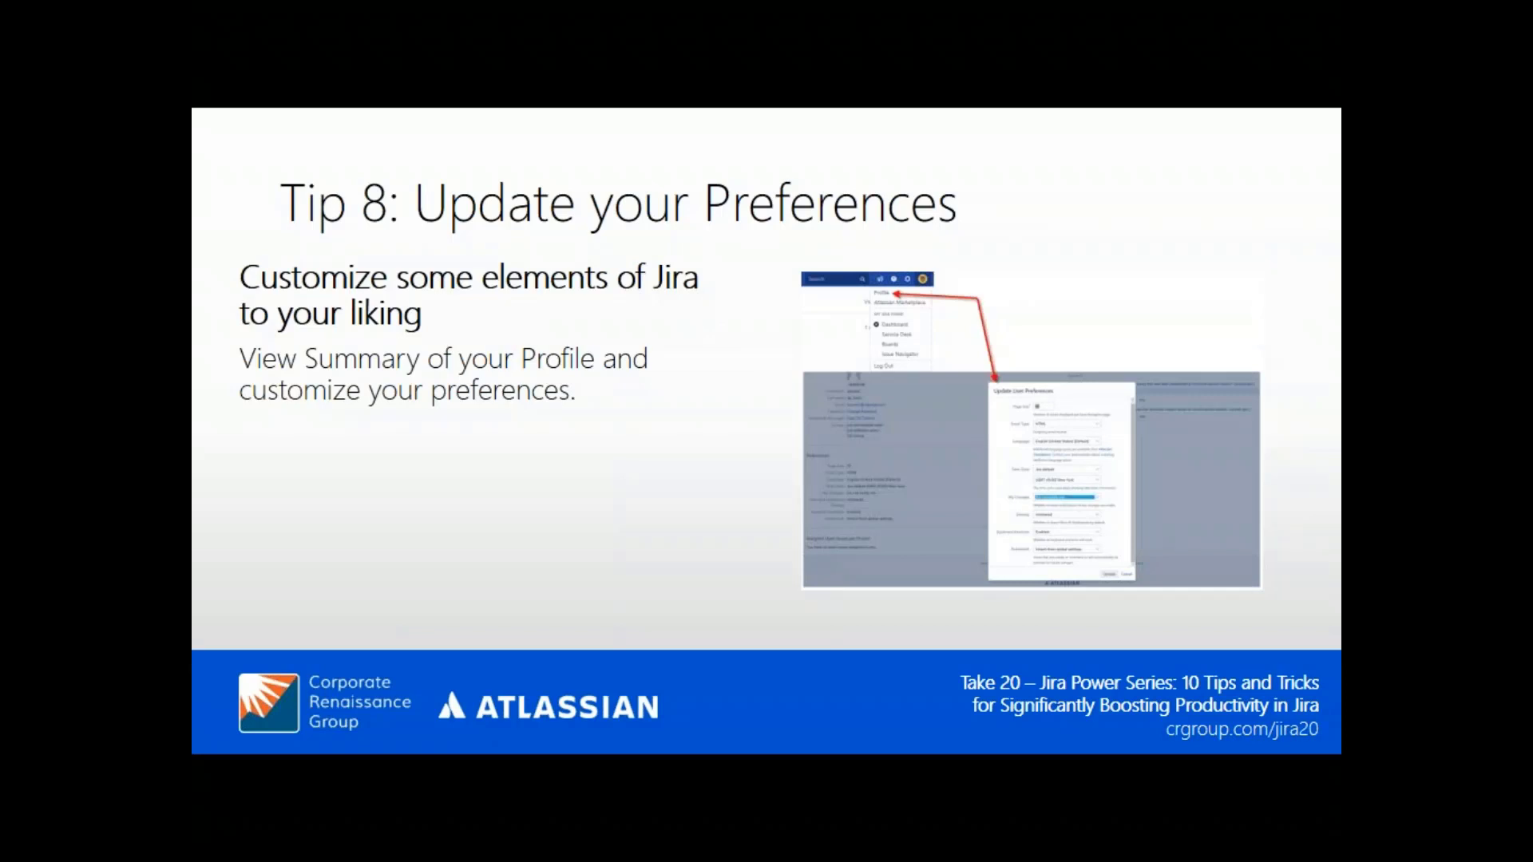
pyautogui.press('Right')
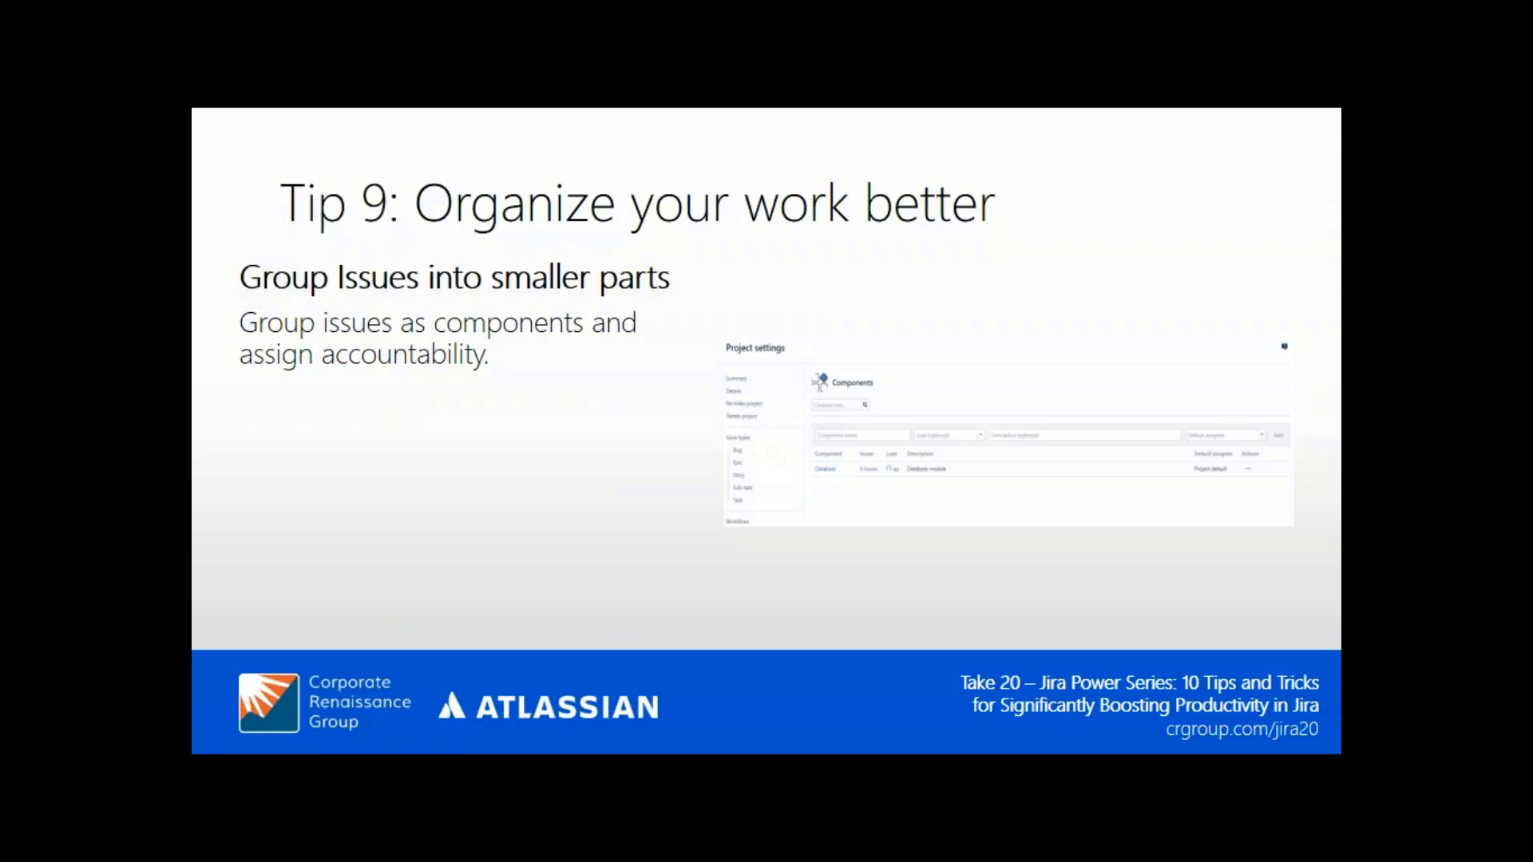
pyautogui.press('Right')
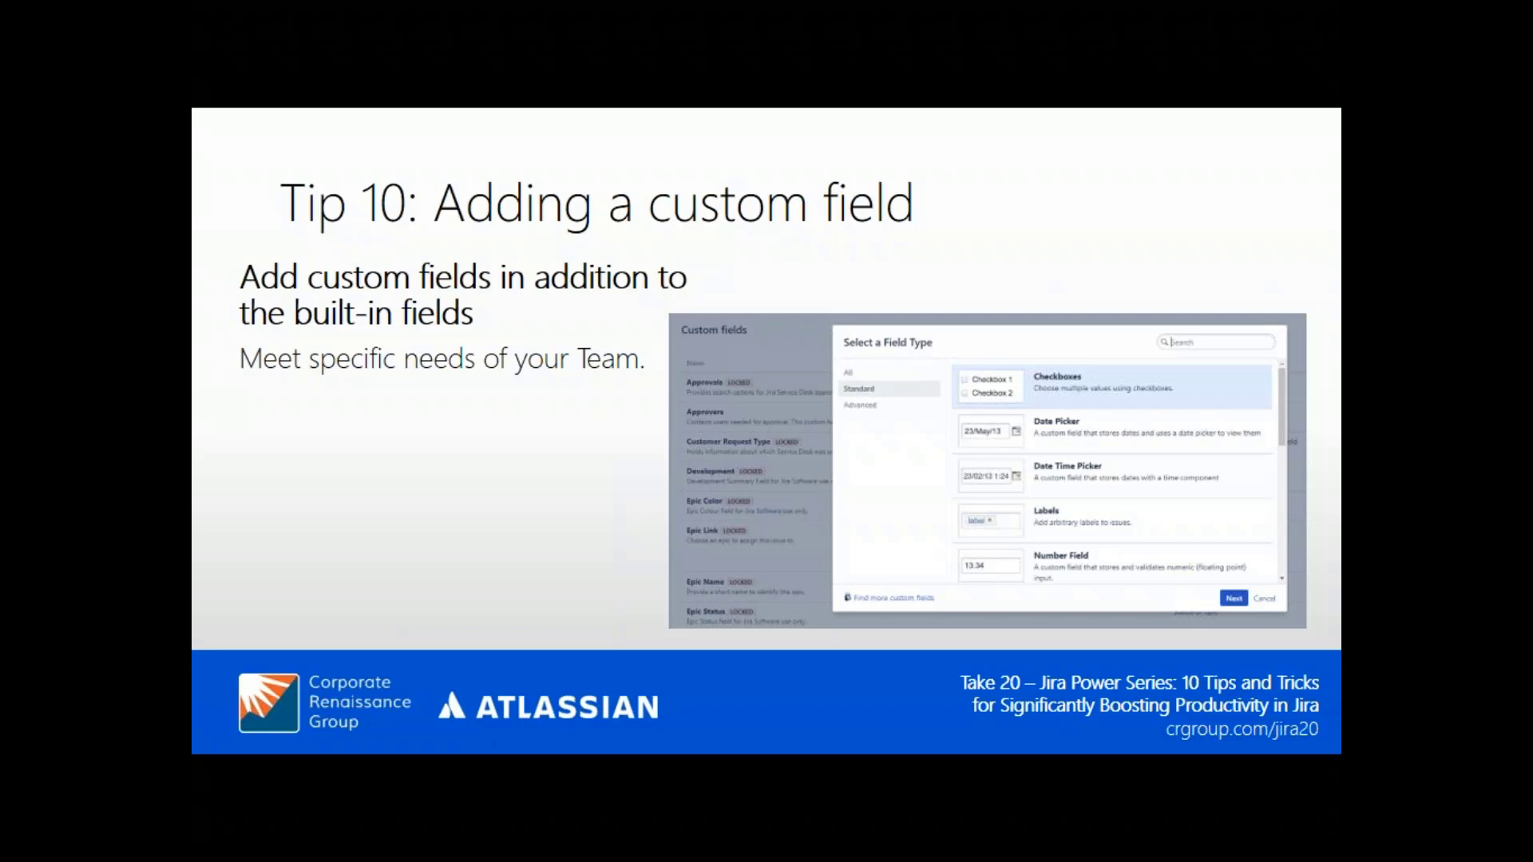
pyautogui.press('Right')
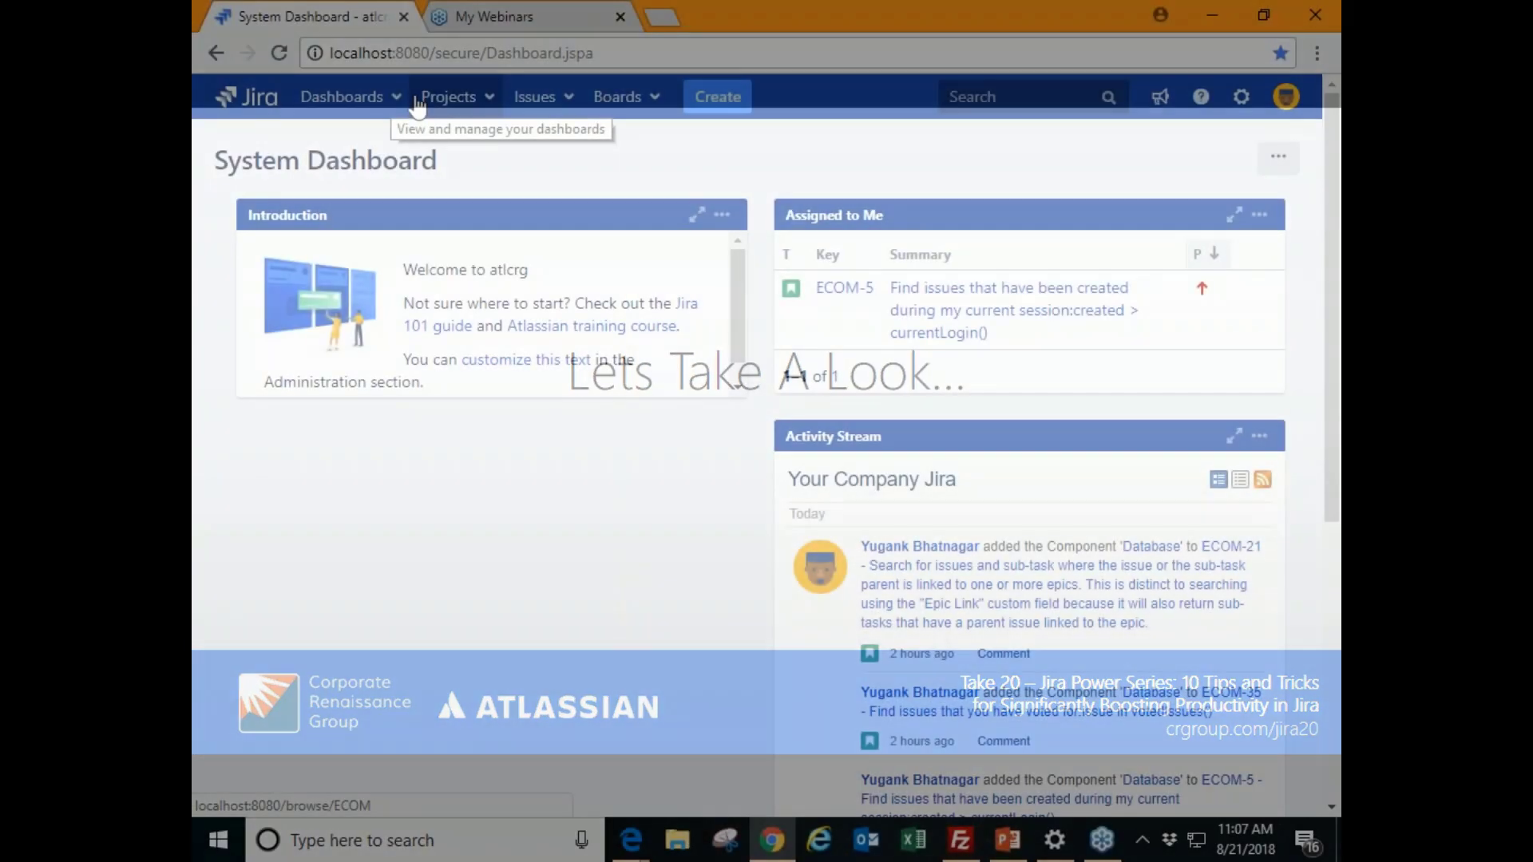
# - Open issue search and start a JQL query with 'assignee = ba1'
pyautogui.click(447, 98)
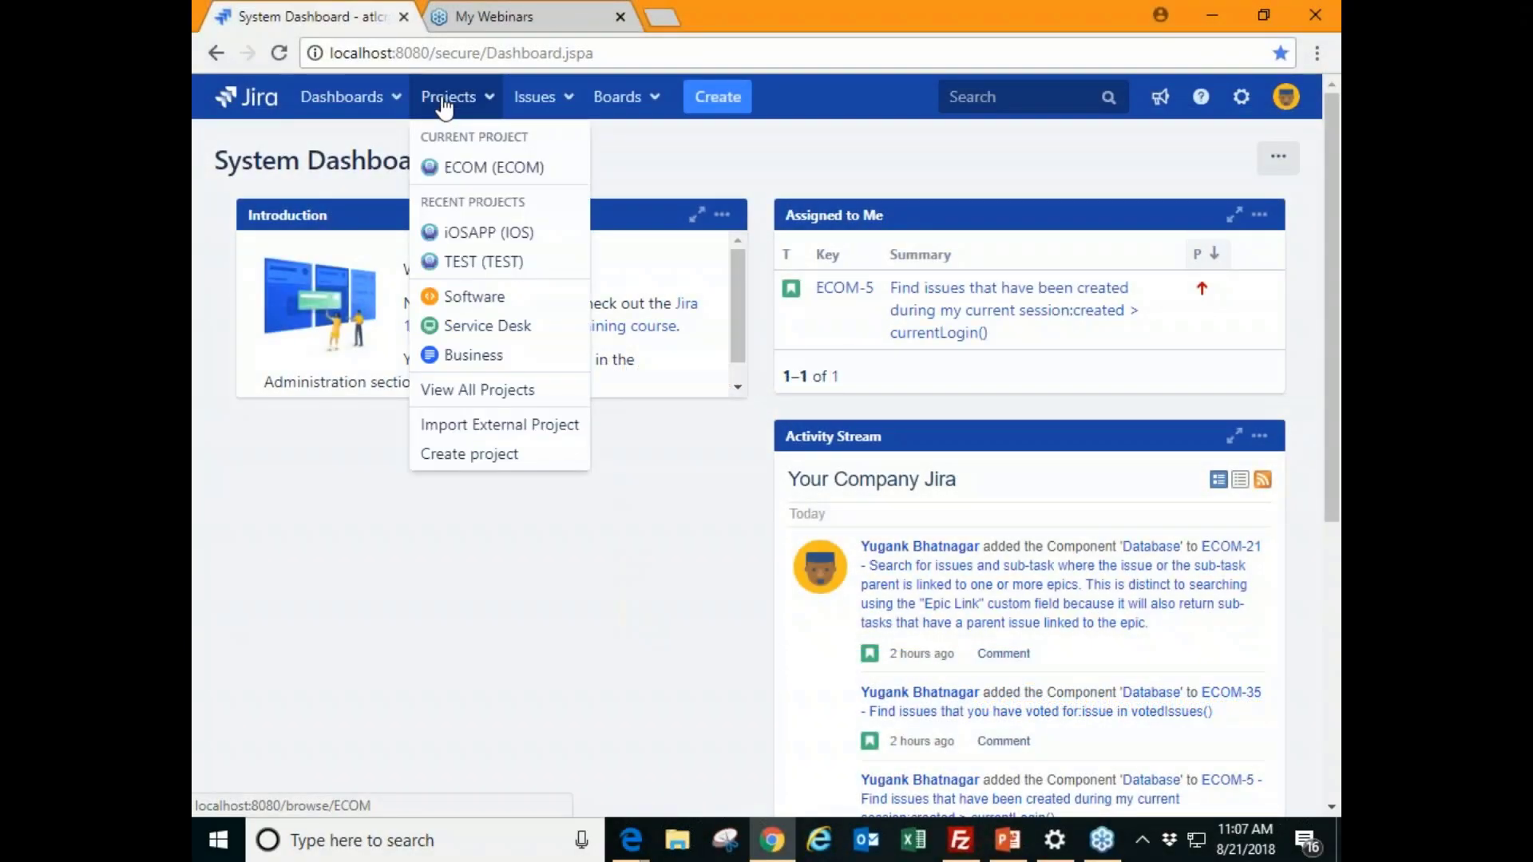
pyautogui.click(475, 169)
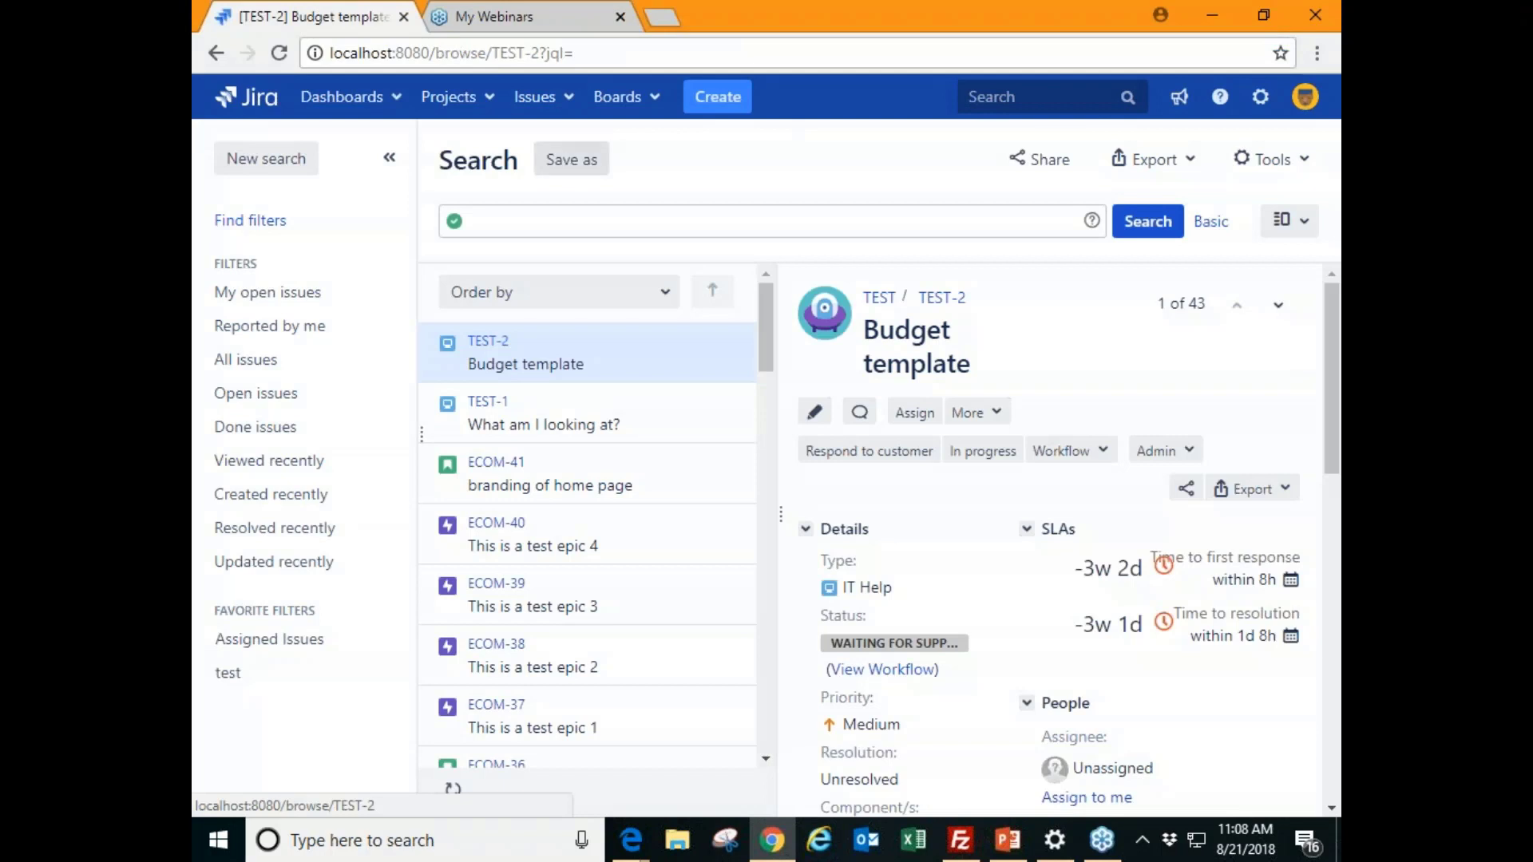
pyautogui.click(558, 226)
pyautogui.write('as')
pyautogui.click(559, 254)
pyautogui.click(566, 255)
pyautogui.click(567, 260)
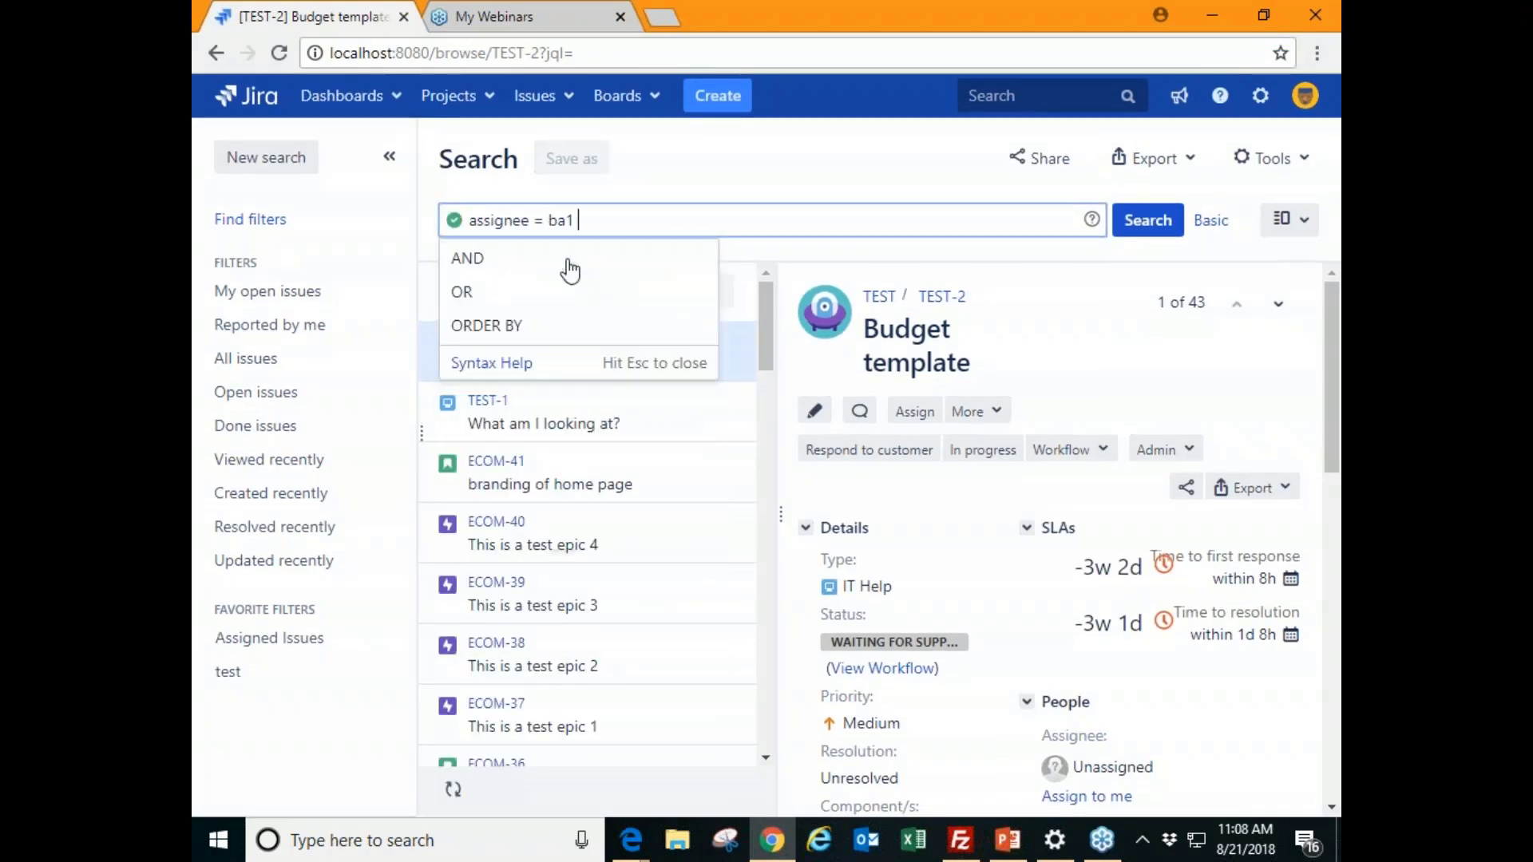
# - Add 'or assignee =' a second user, run the search, and cancel Save as
pyautogui.write('or y')
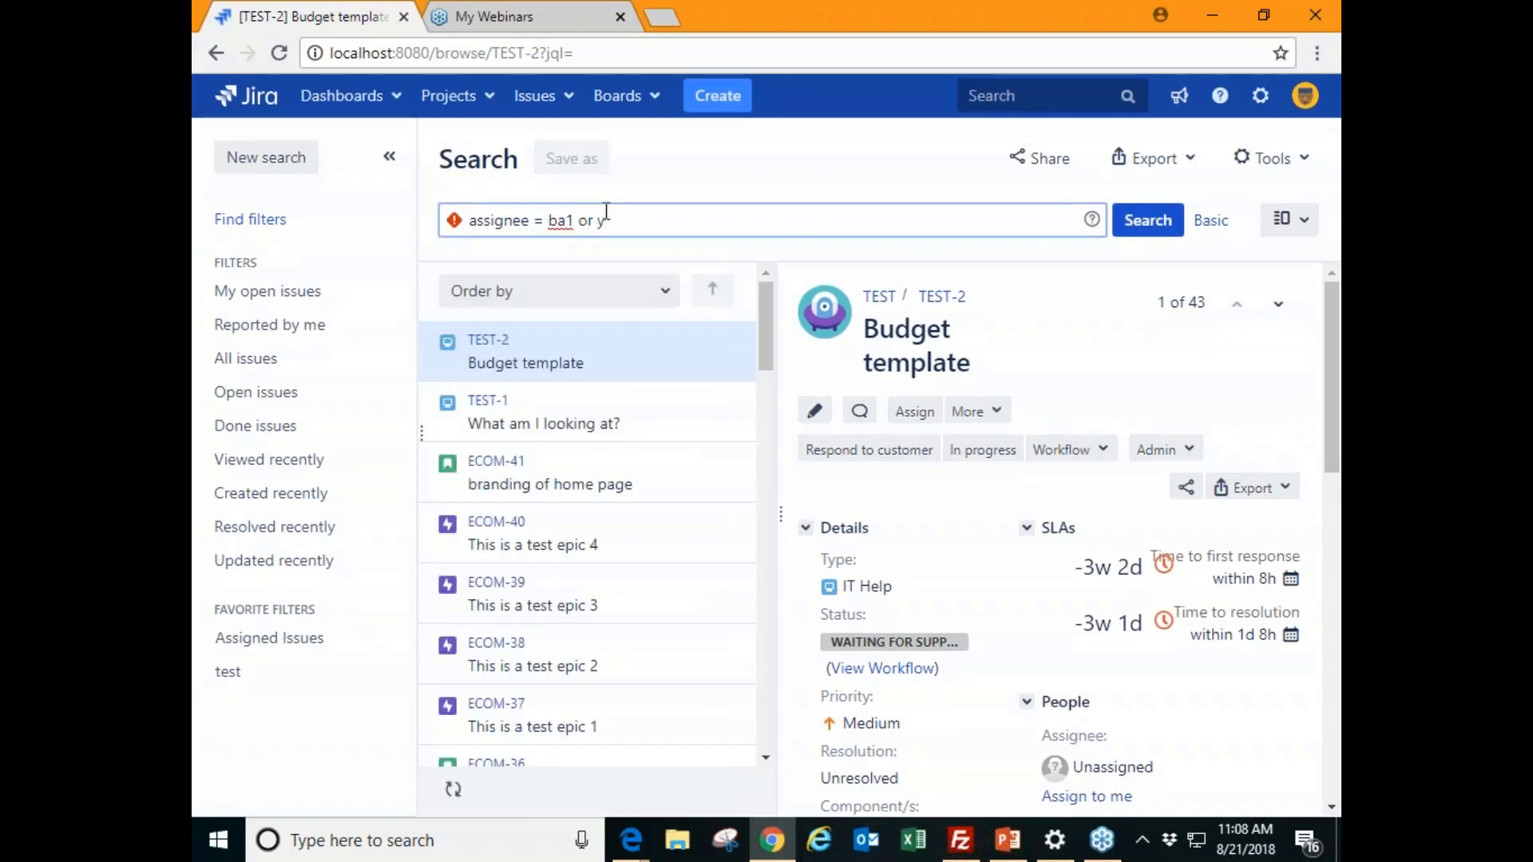
pyautogui.press('BackSpace')
pyautogui.write('ass')
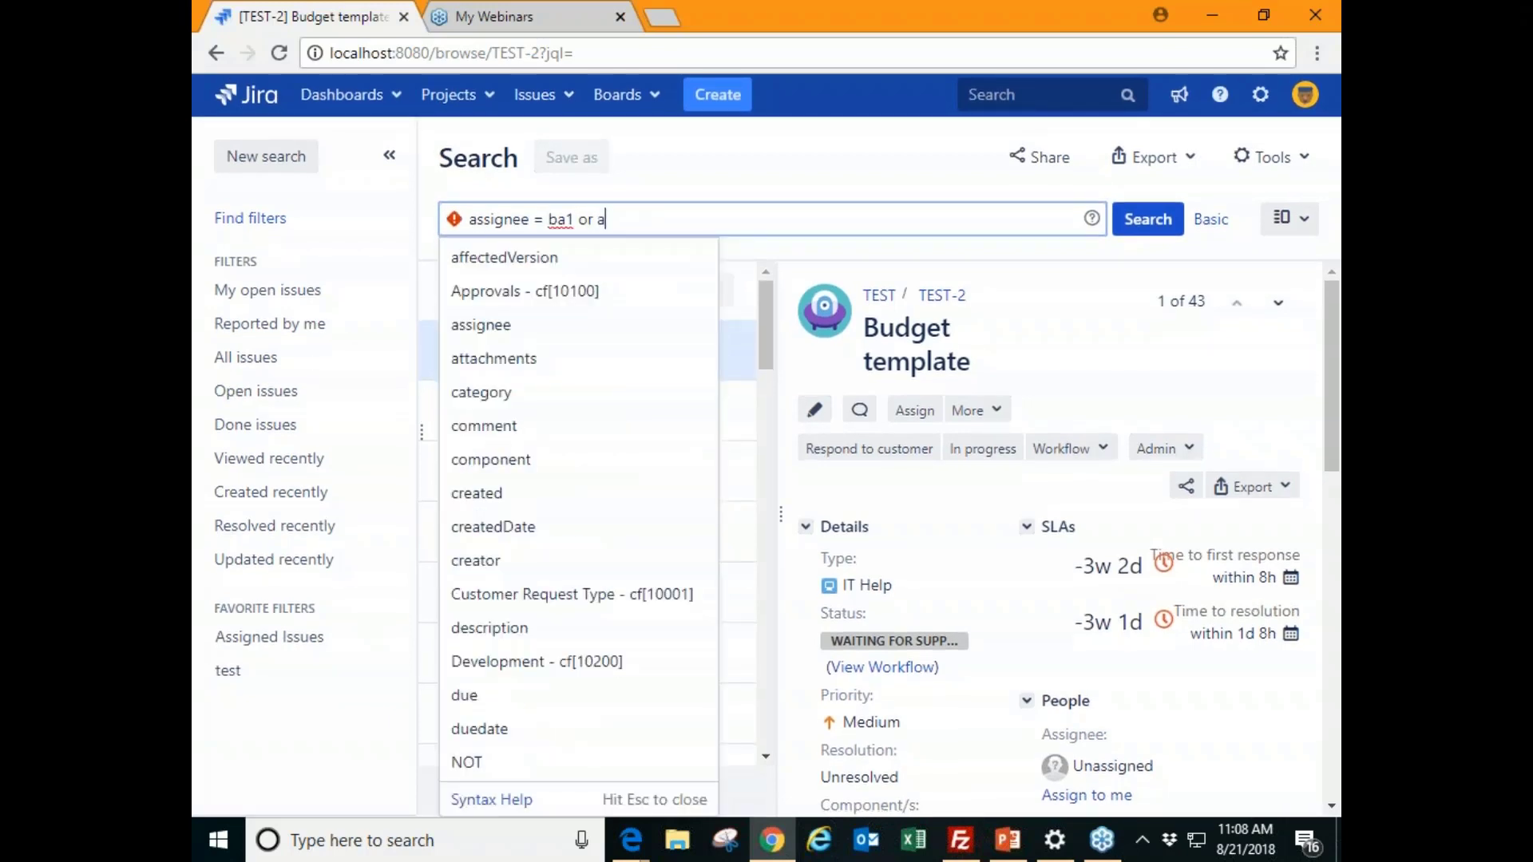
pyautogui.click(615, 266)
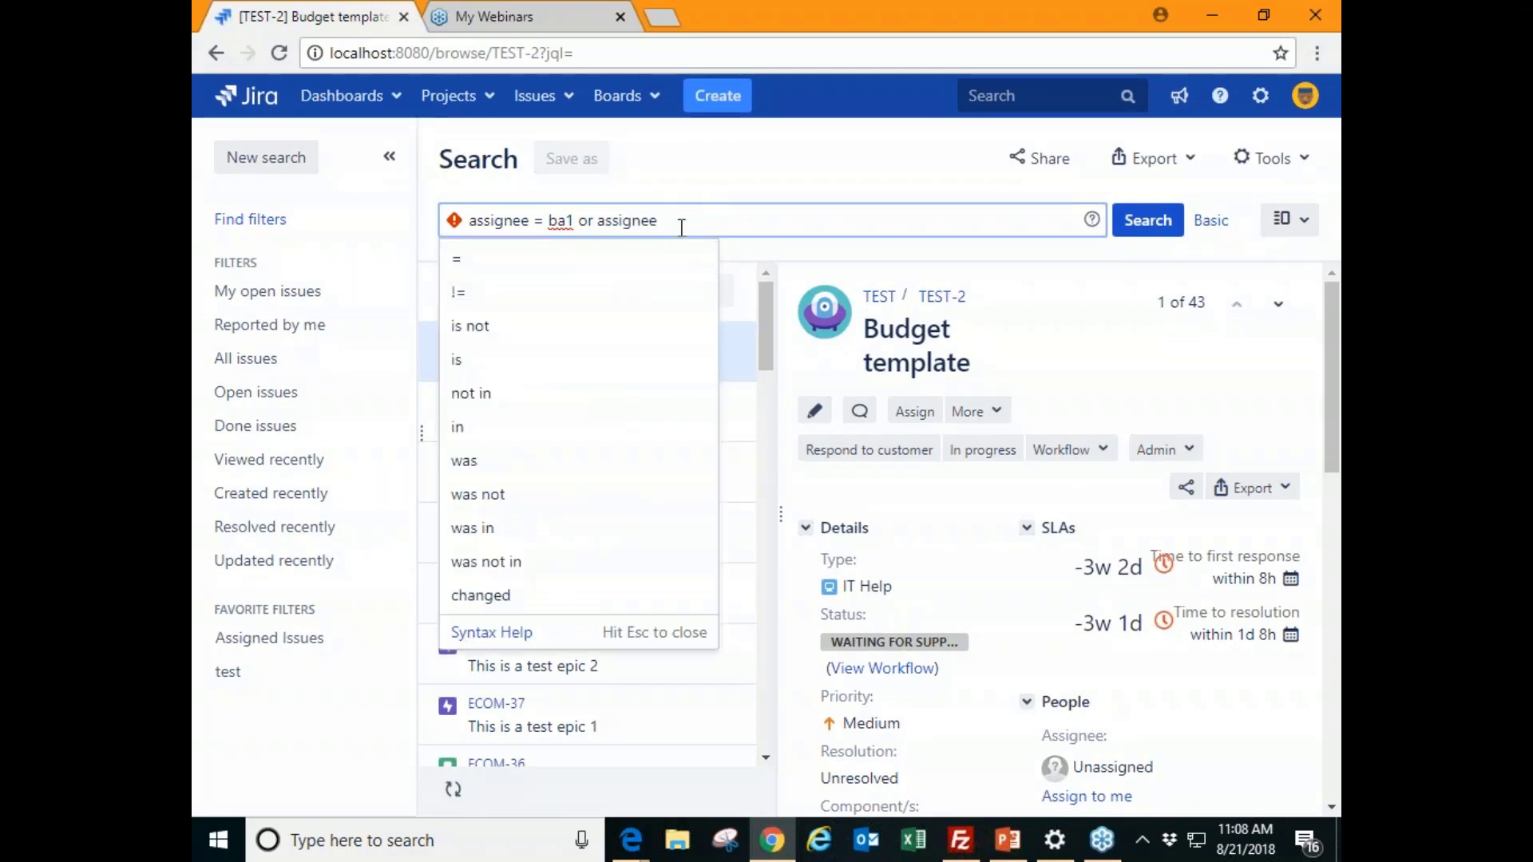
pyautogui.click(675, 257)
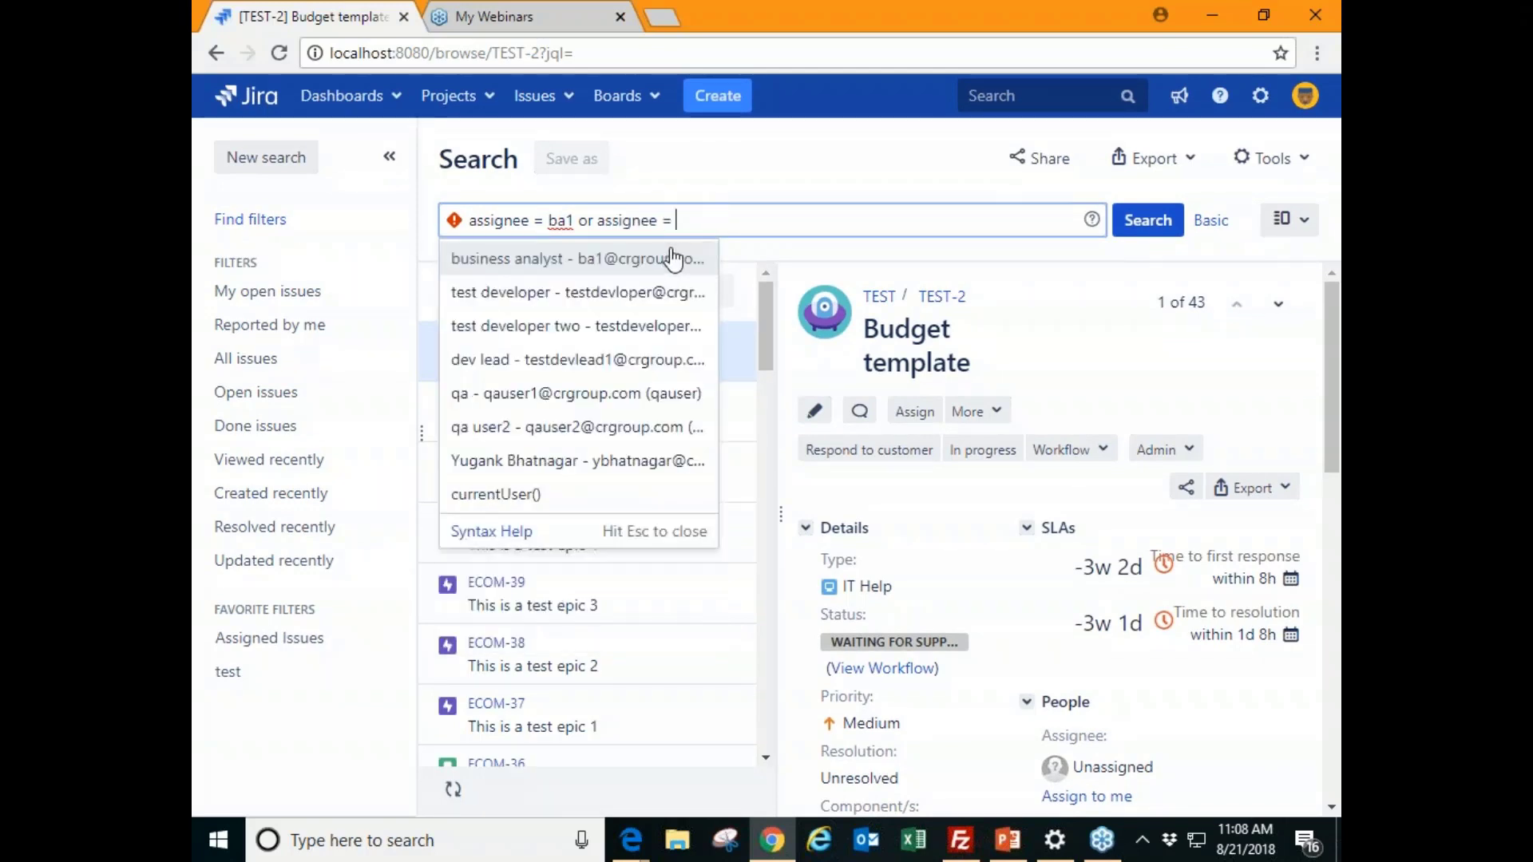
pyautogui.click(671, 460)
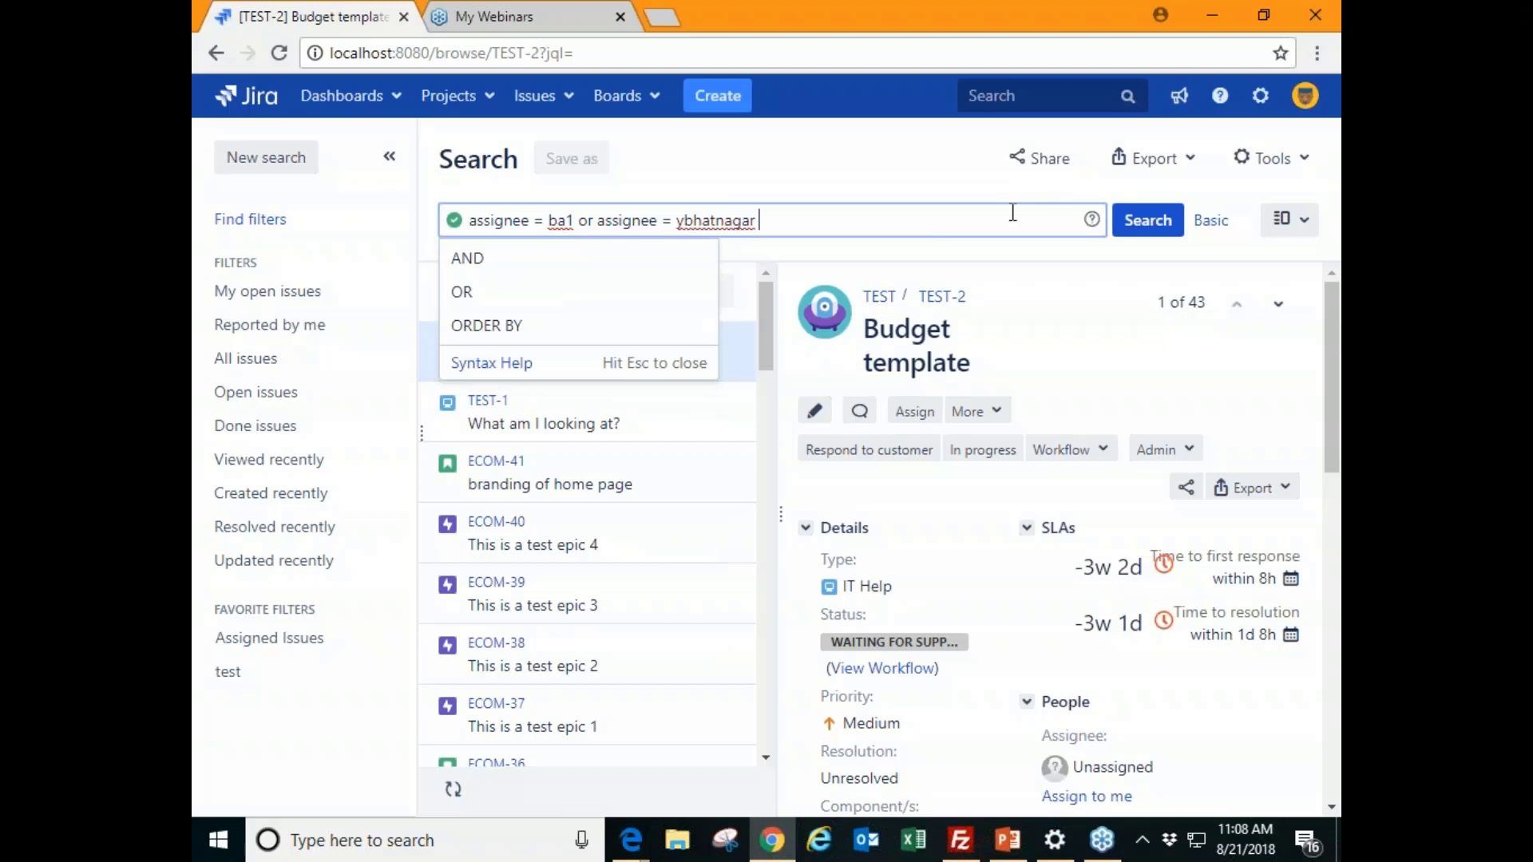
pyautogui.click(1127, 232)
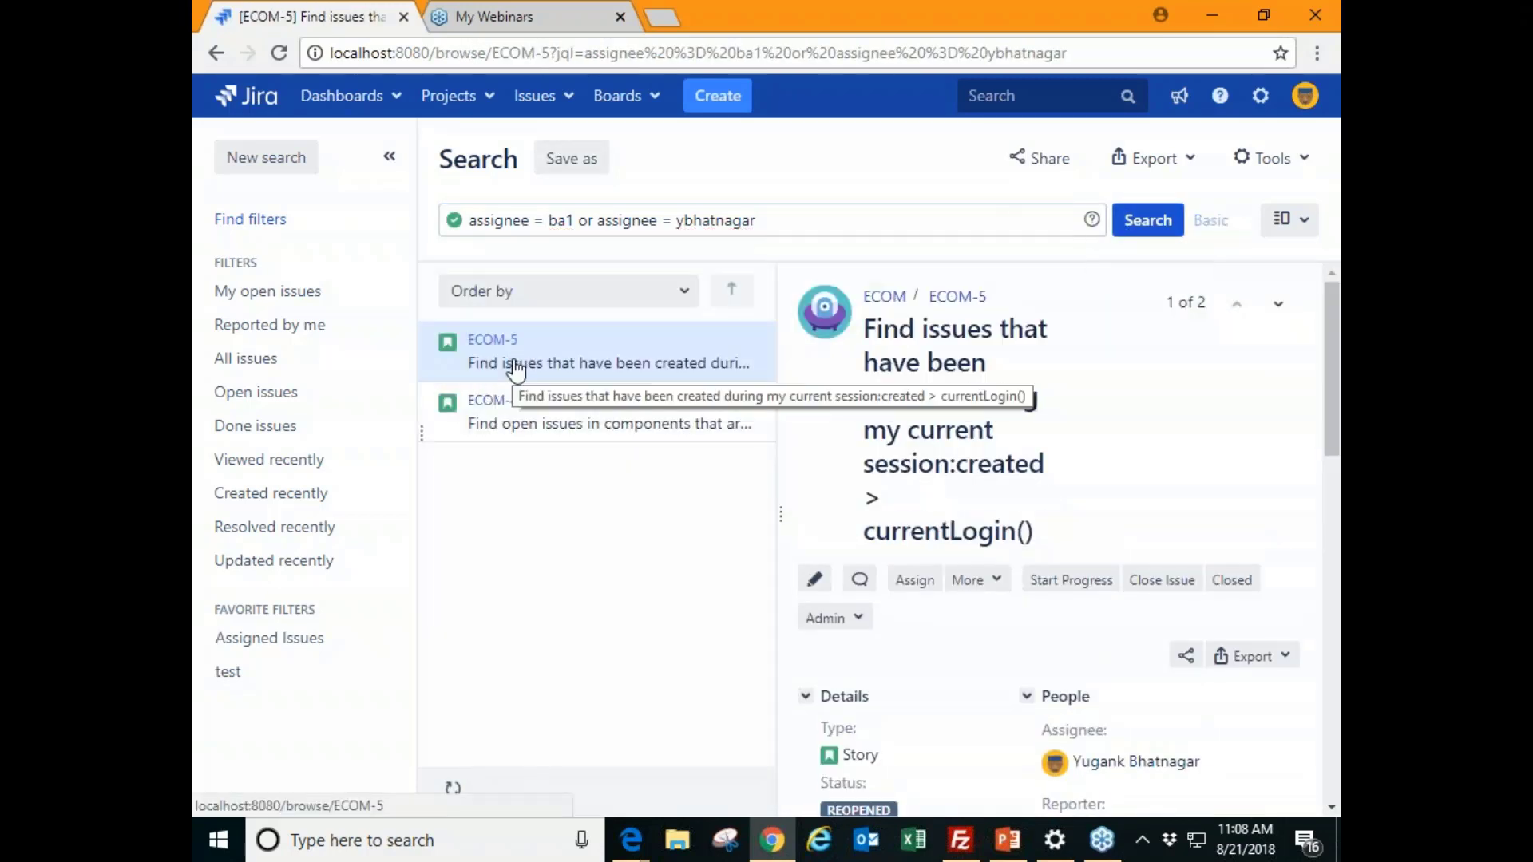
pyautogui.click(567, 160)
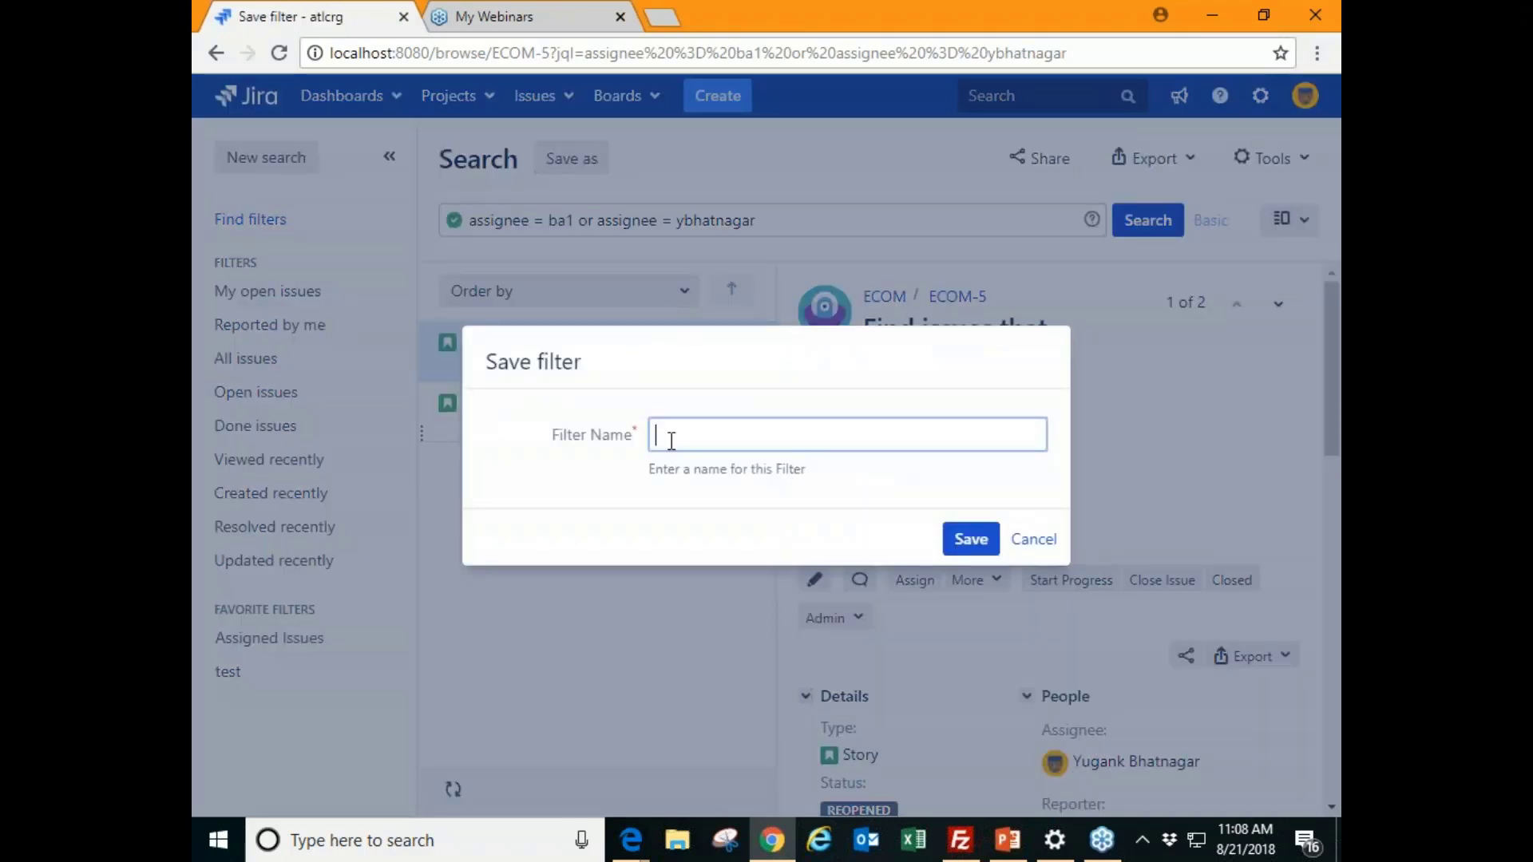
pyautogui.click(1046, 539)
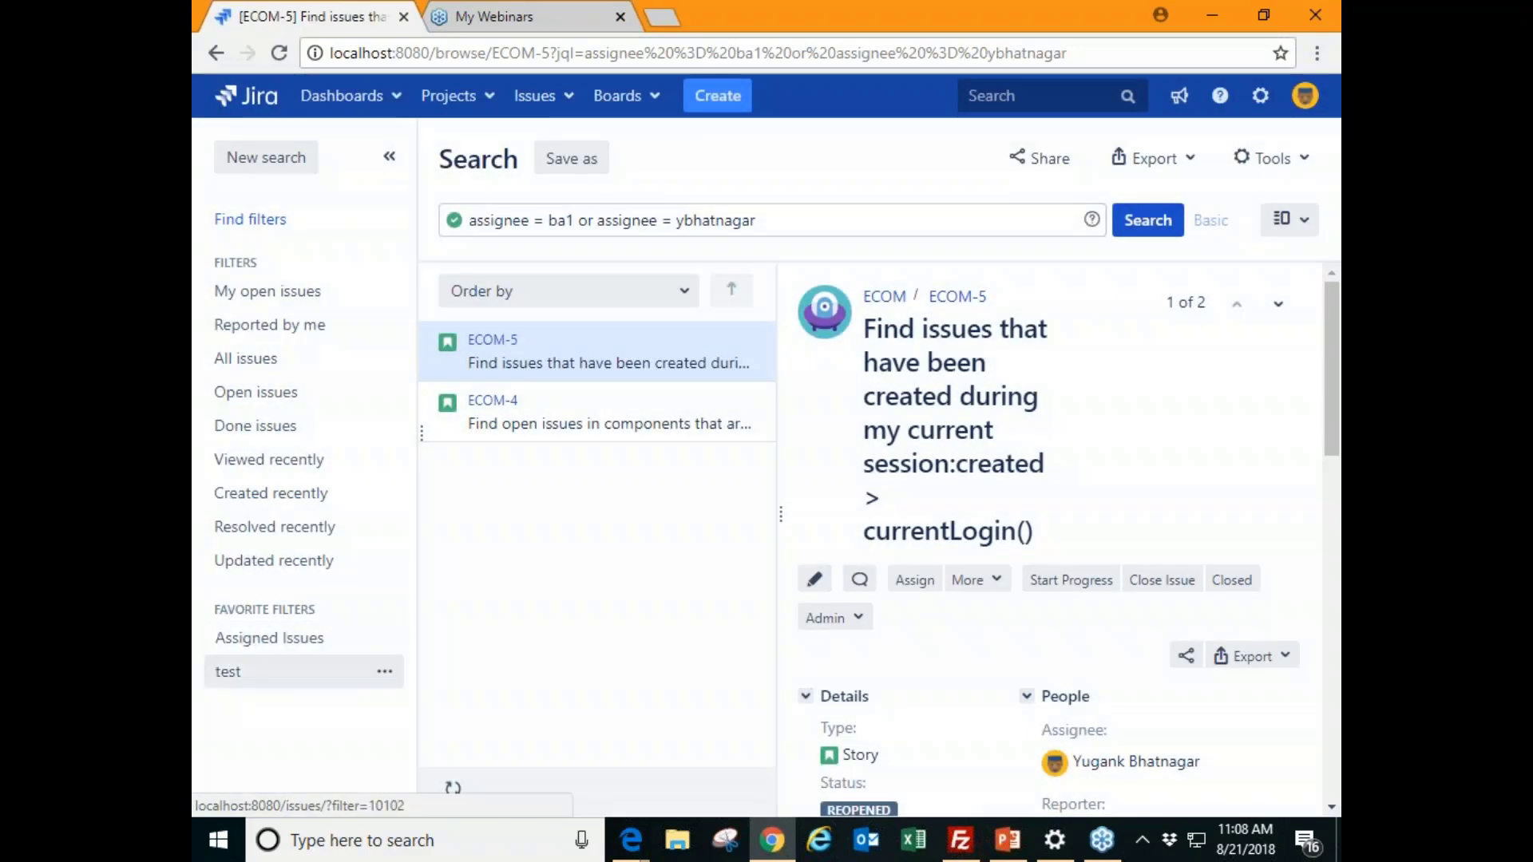
# - Load the Assigned Issues favourite filter's results
pyautogui.click(283, 641)
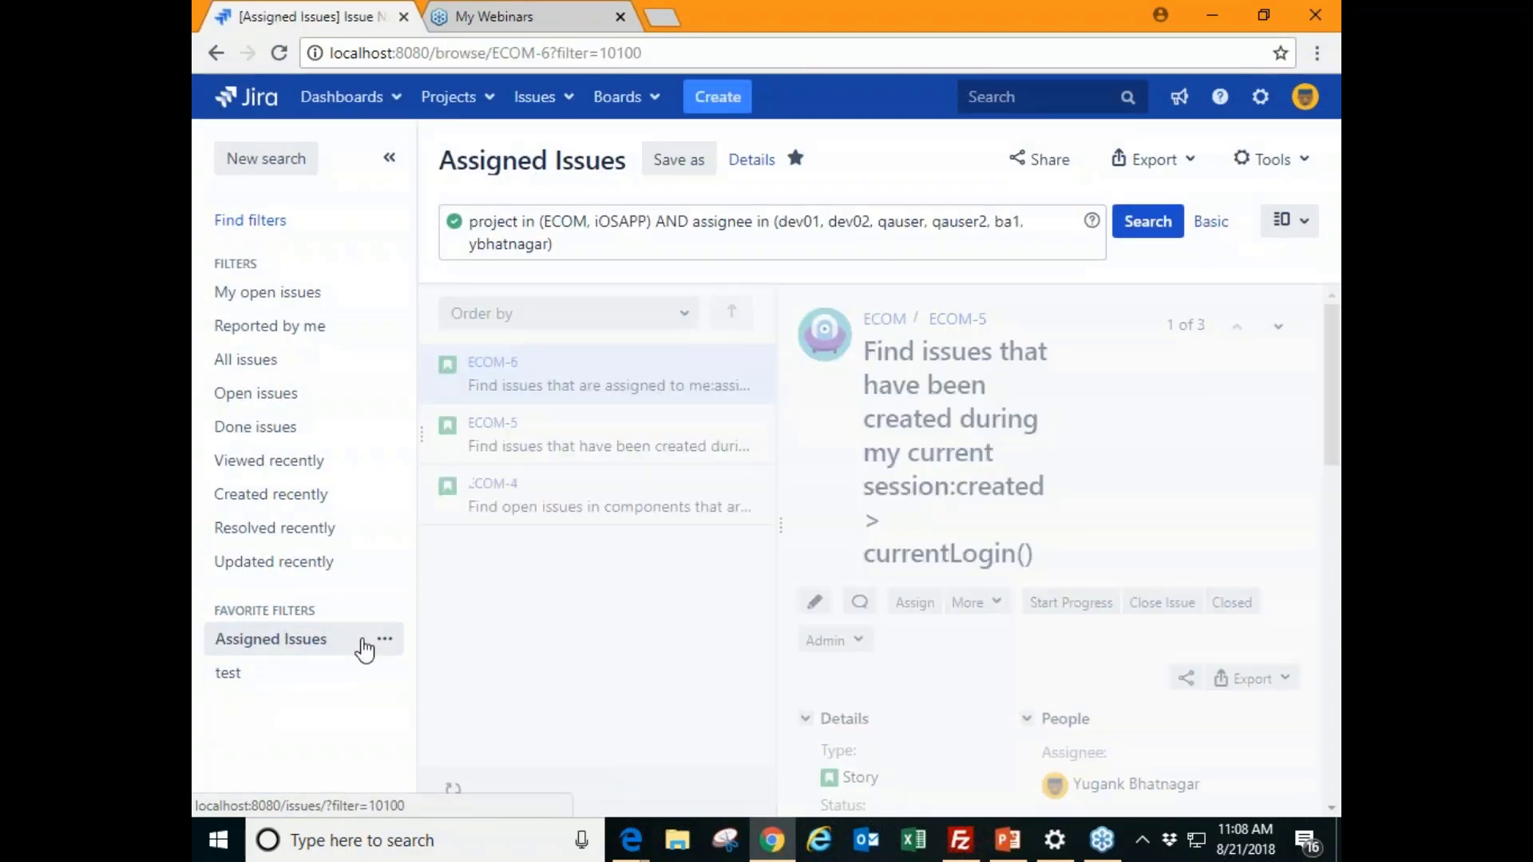
pyautogui.click(384, 639)
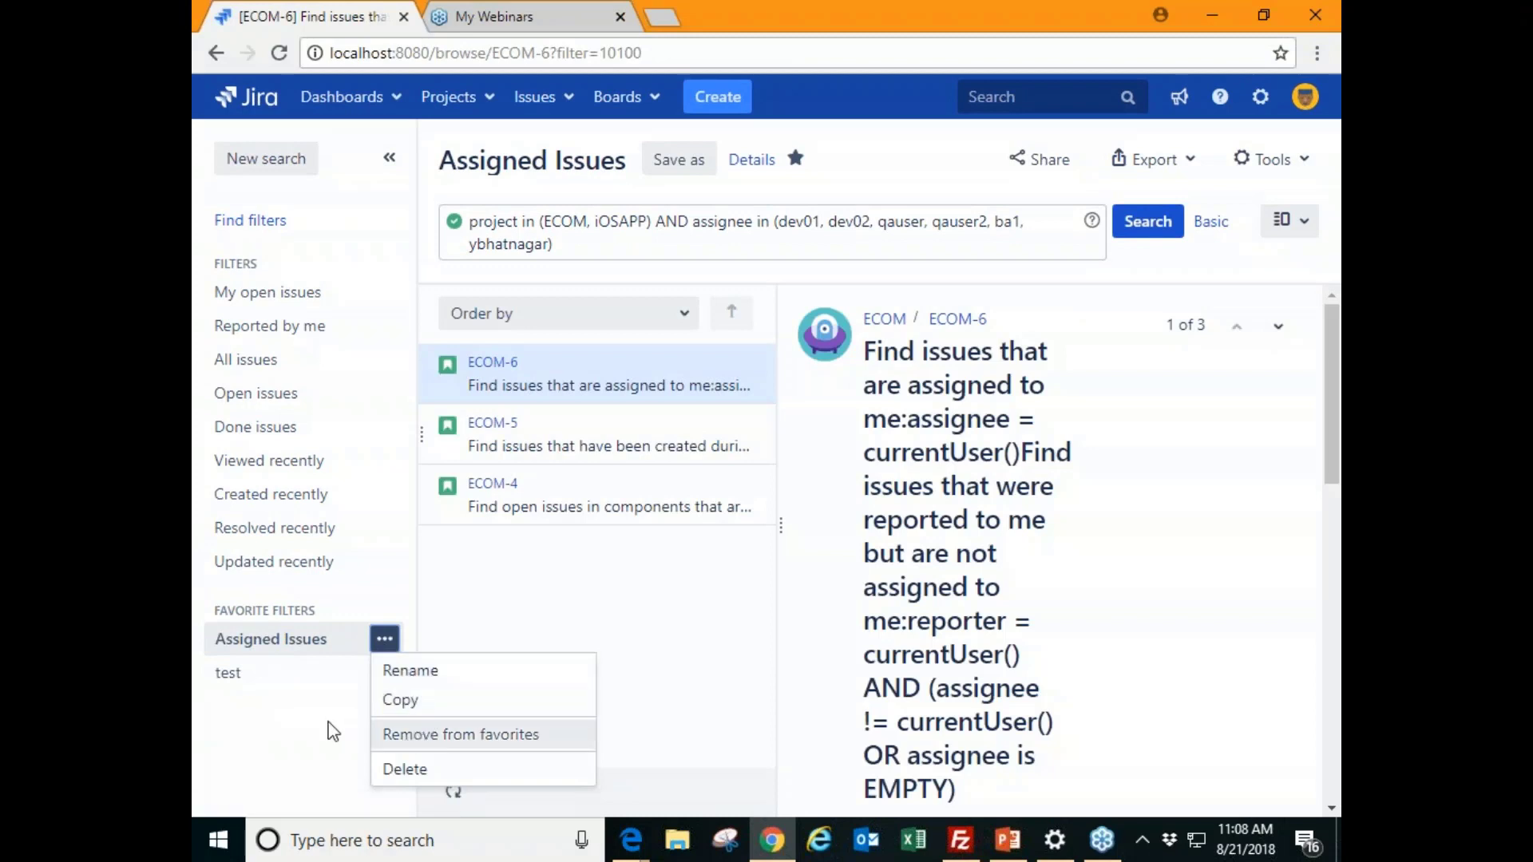
pyautogui.click(300, 711)
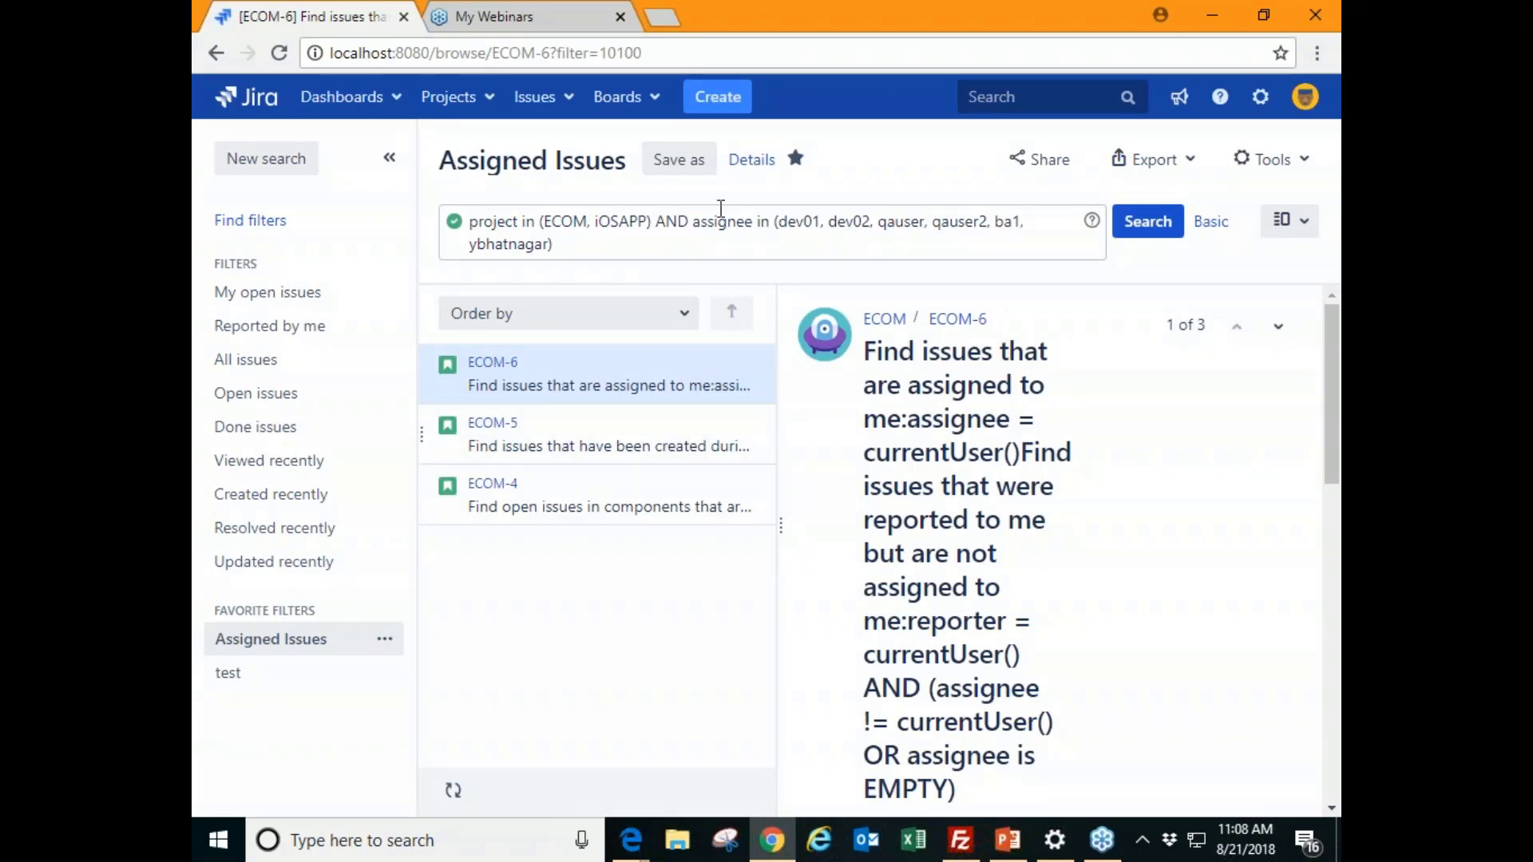
pyautogui.click(314, 651)
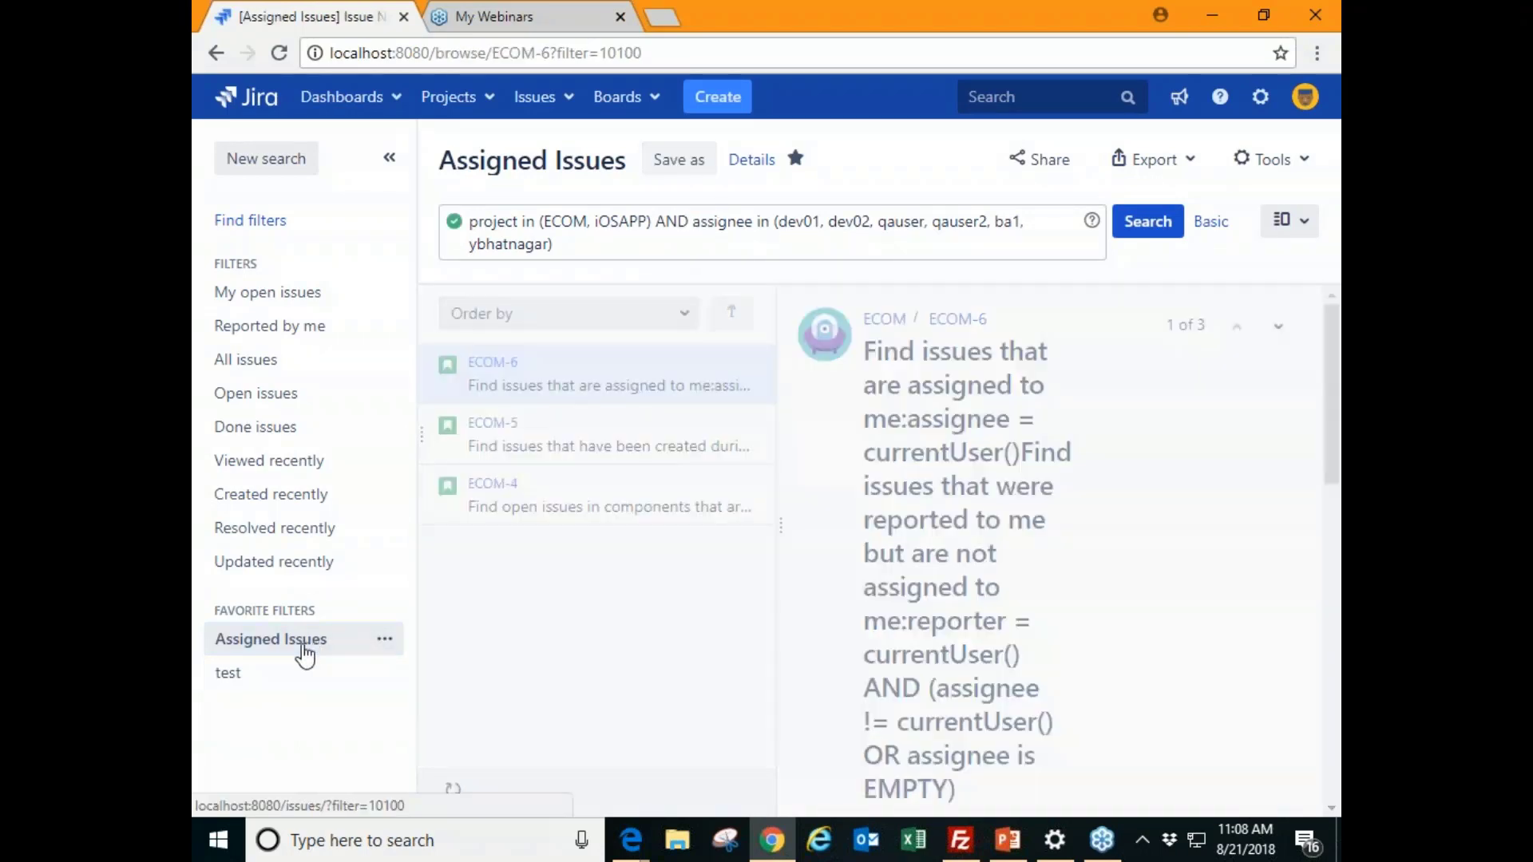
# - Check a new Personal Subscription for the filter, then cancel it without saving
pyautogui.click(751, 170)
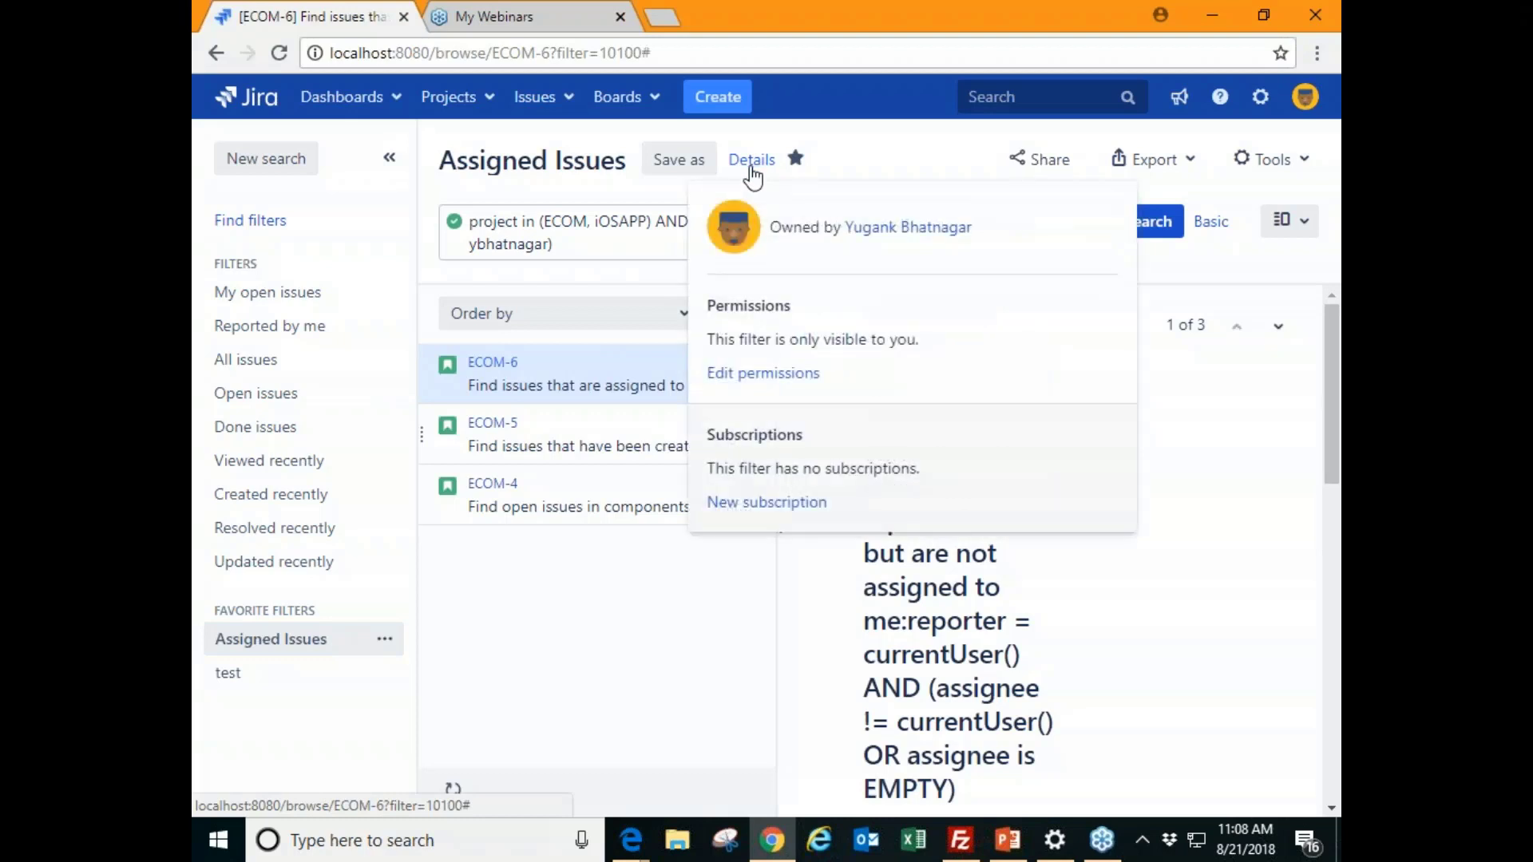
pyautogui.click(748, 511)
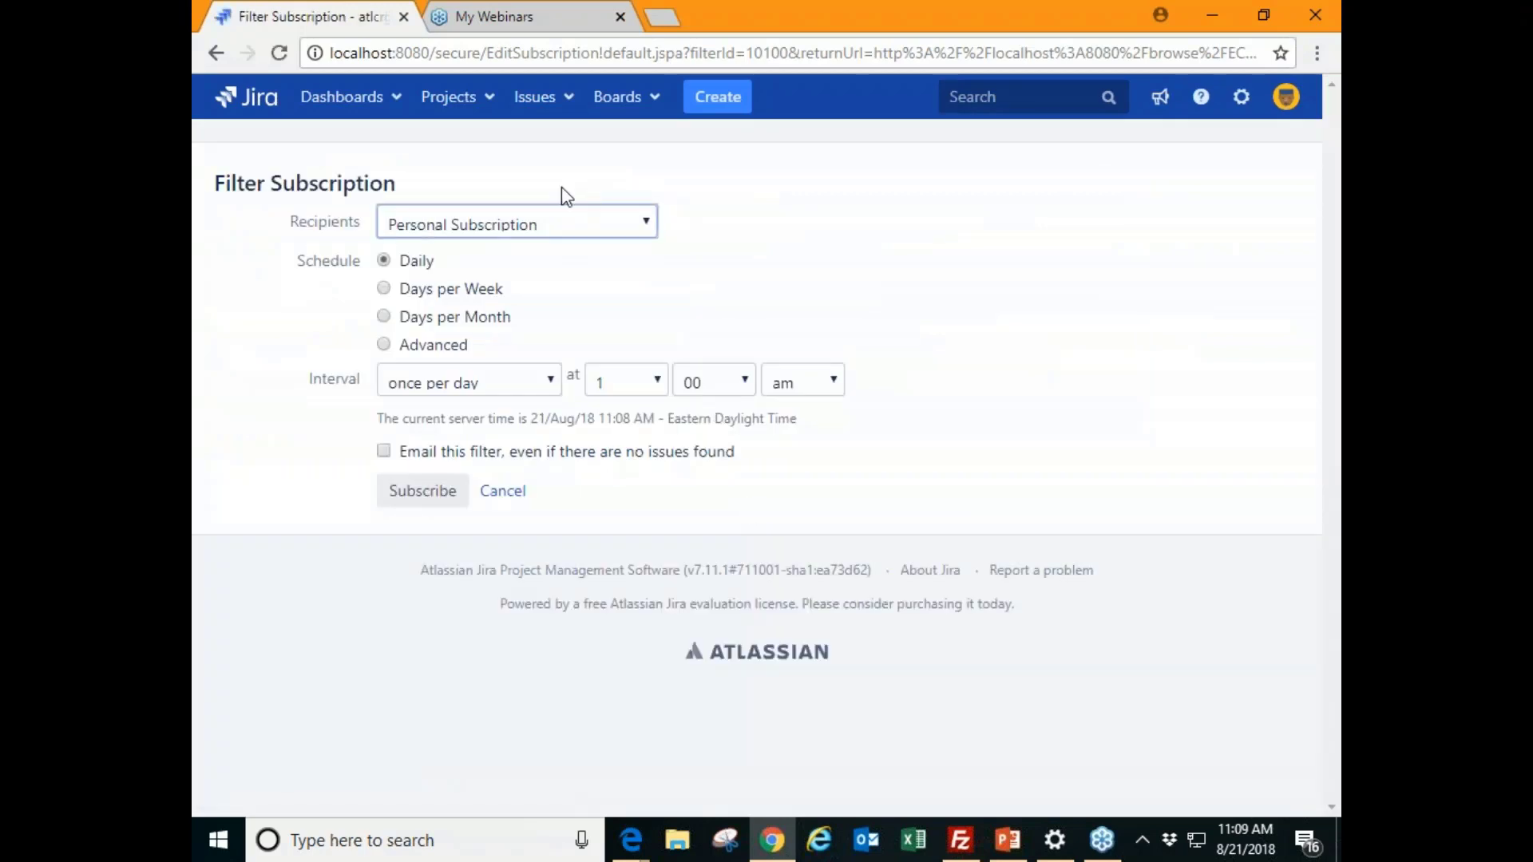
pyautogui.click(555, 224)
pyautogui.click(554, 225)
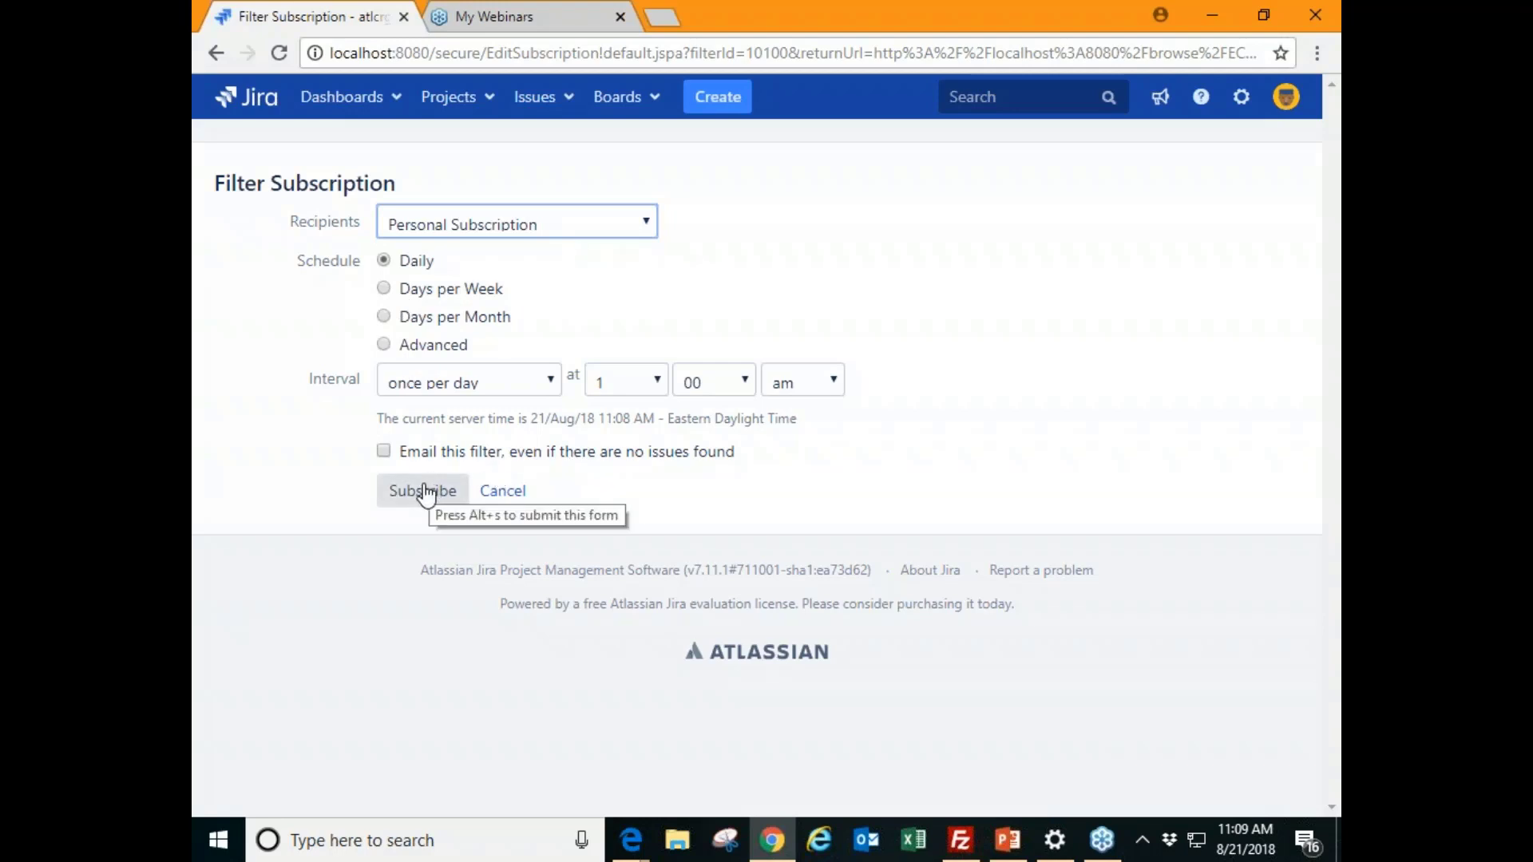
pyautogui.click(492, 499)
pyautogui.press('.')
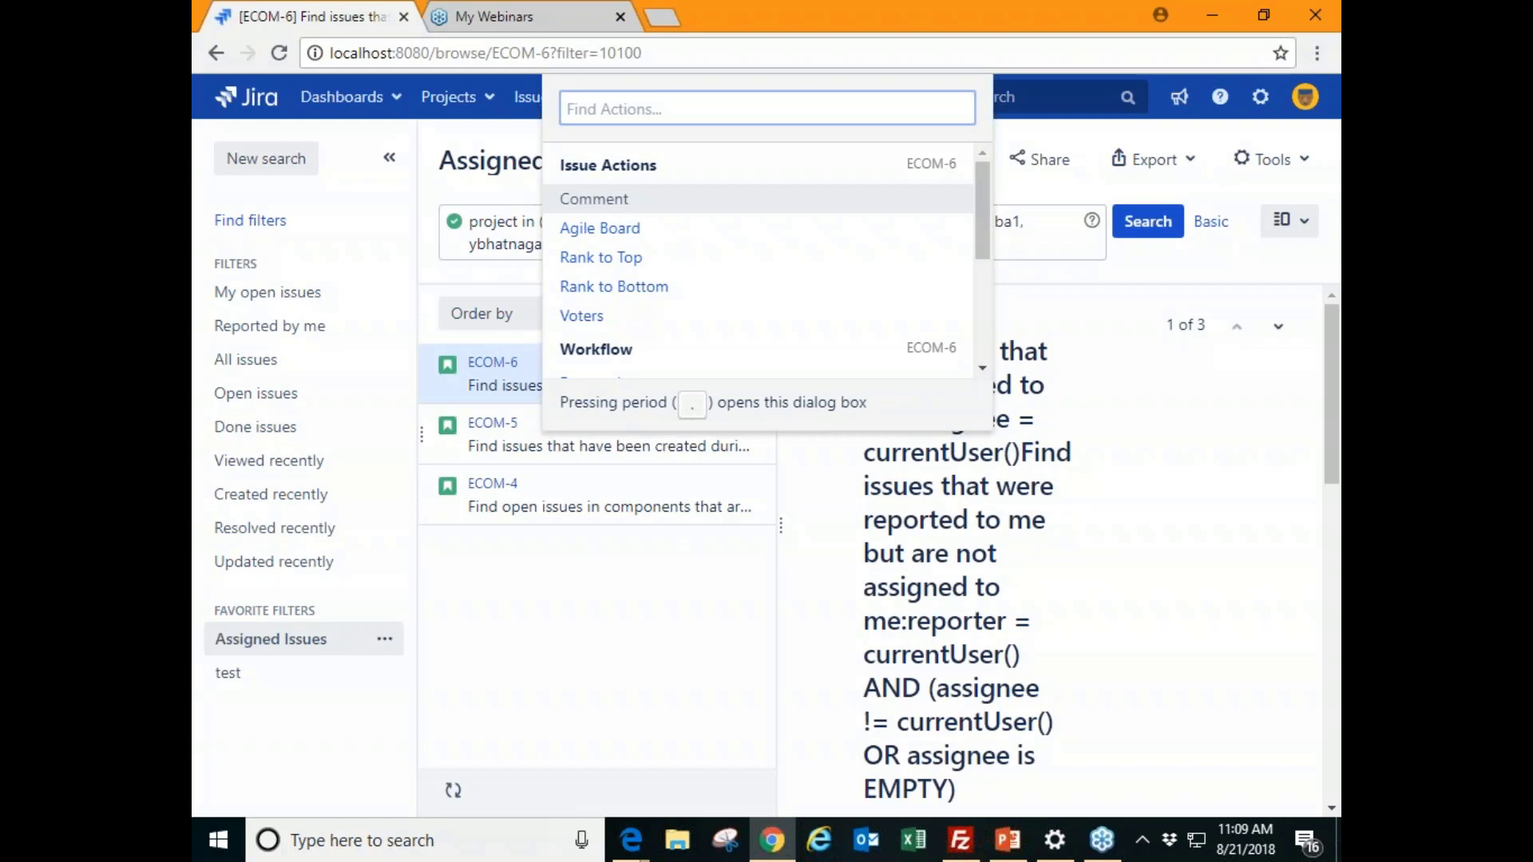
# - Search admin actions for 'mana', then clear the search and close Find Actions
pyautogui.write('mana')
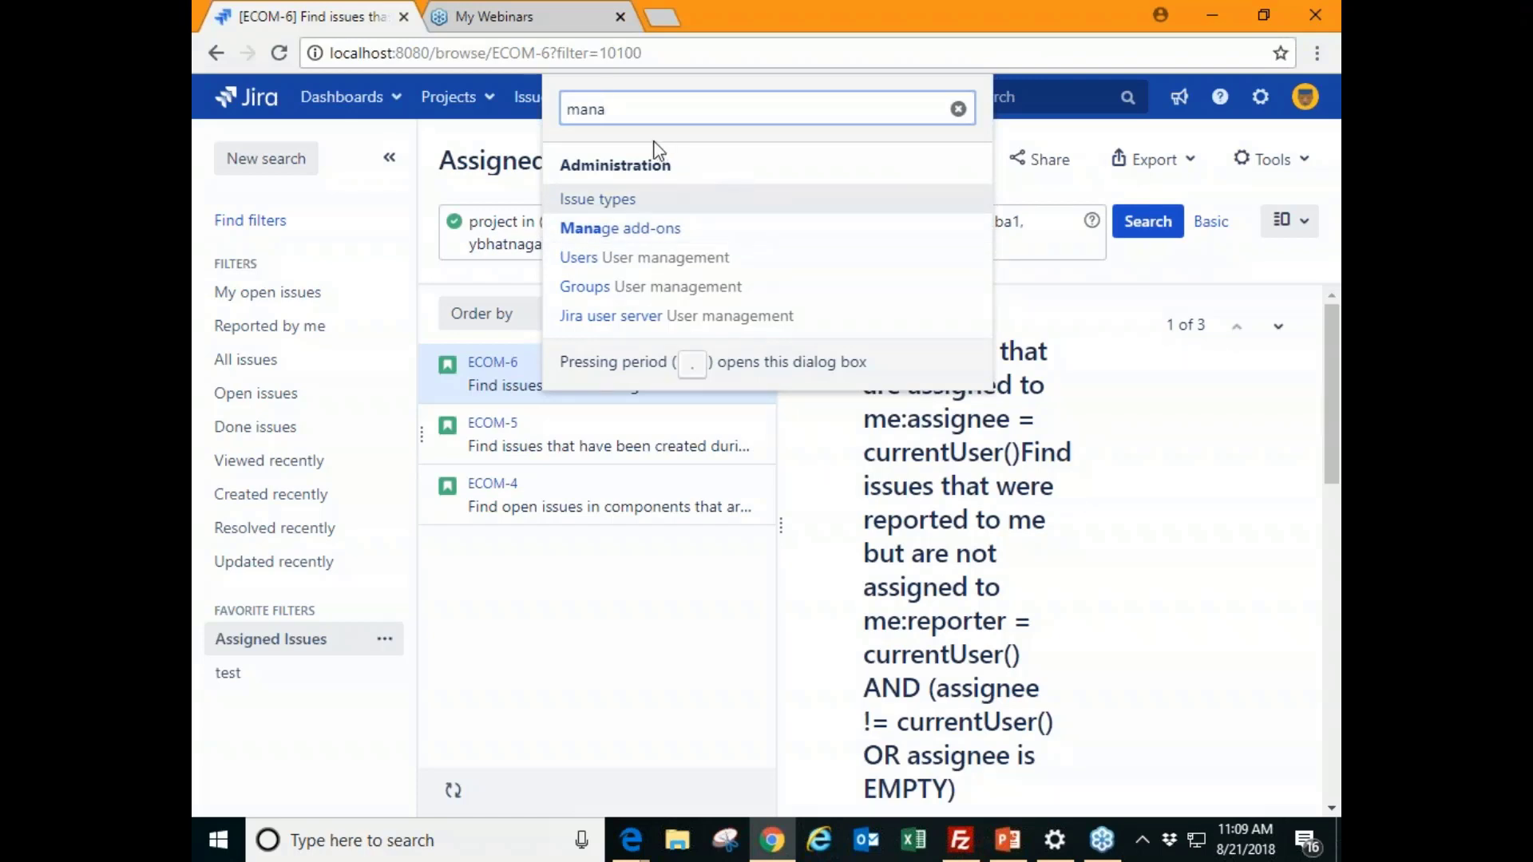
pyautogui.click(957, 108)
pyautogui.press('Escape')
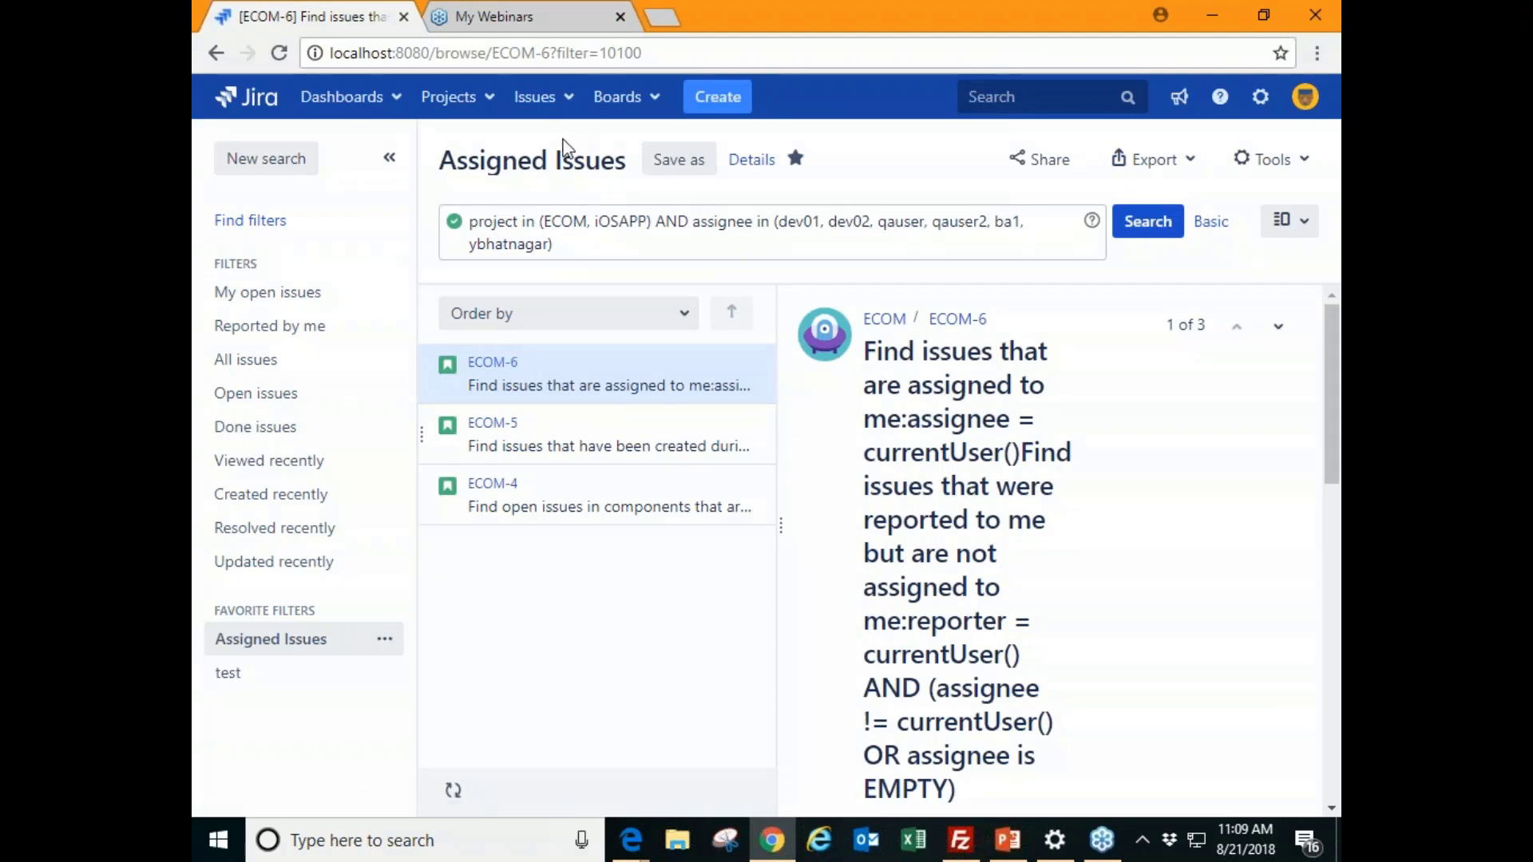
# - View issue ECOM-5 in the detail pane, then return to ECOM-6
pyautogui.doubleClick(1216, 337)
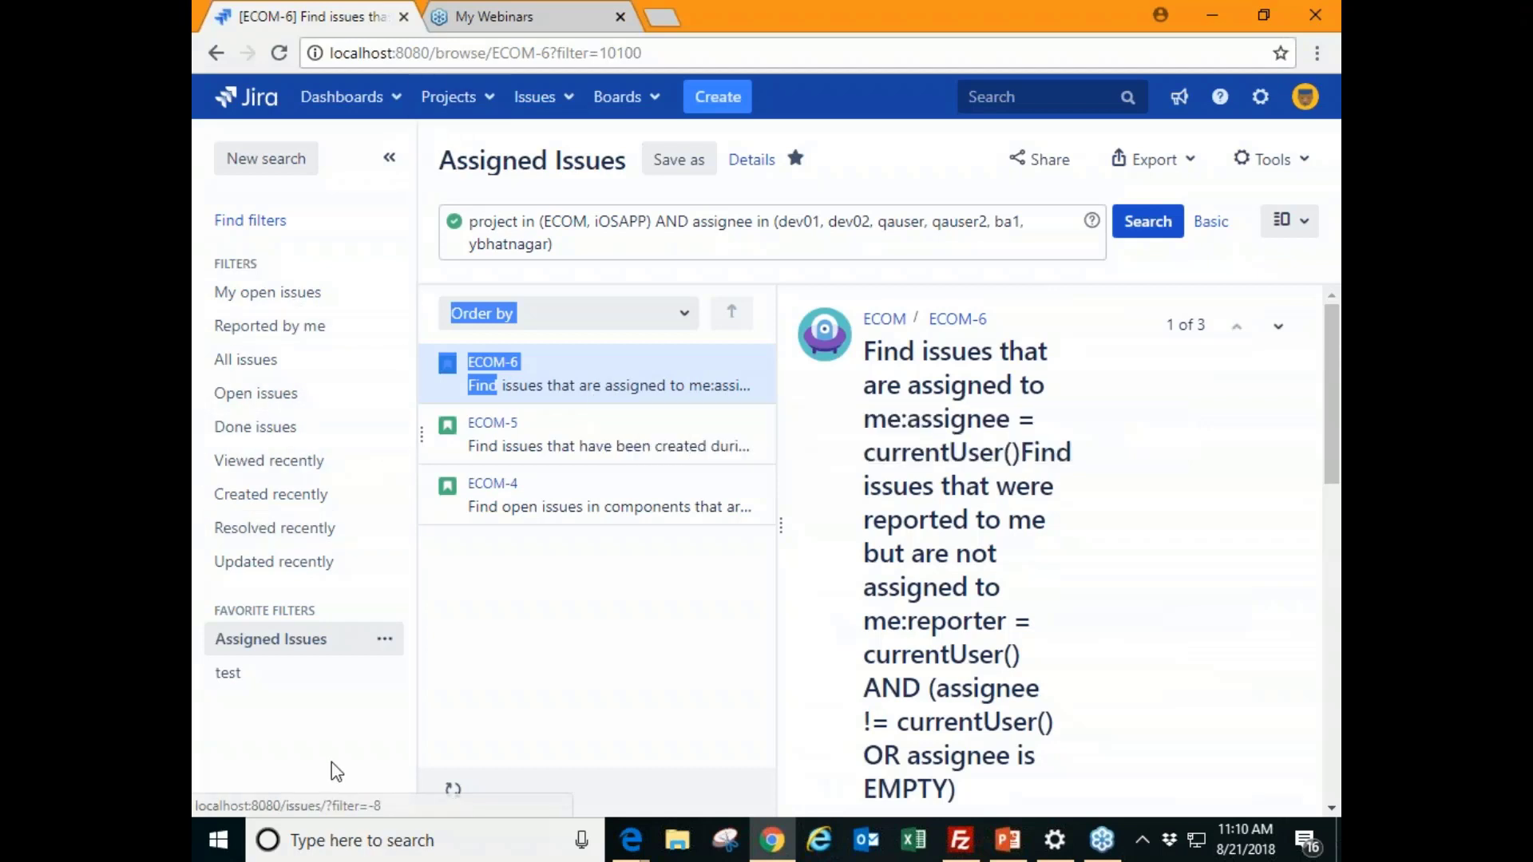
pyautogui.click(469, 439)
pyautogui.rightClick(507, 435)
pyautogui.press('Escape')
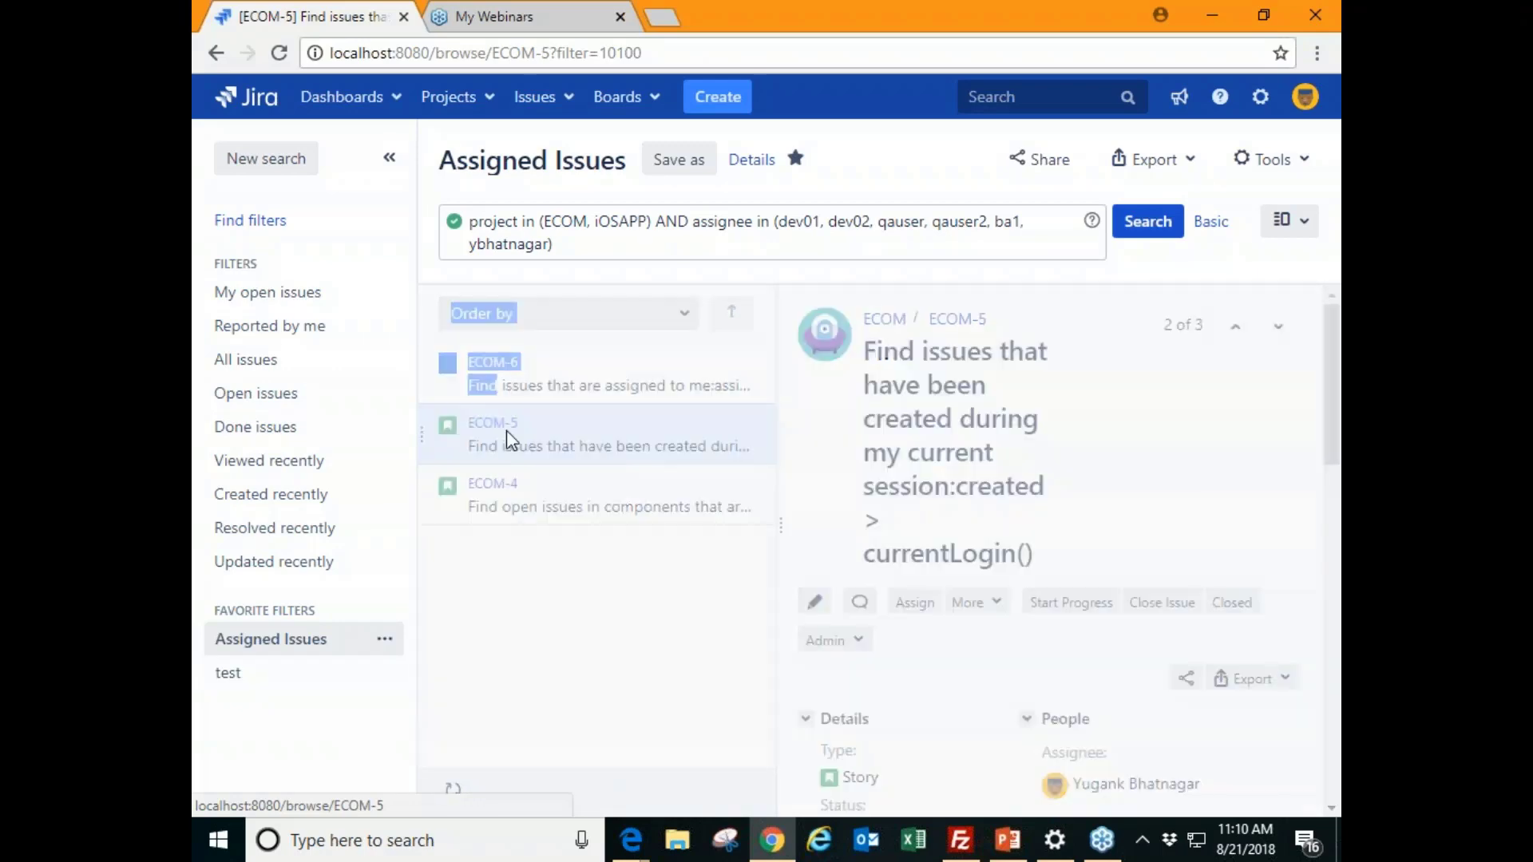
pyautogui.click(726, 376)
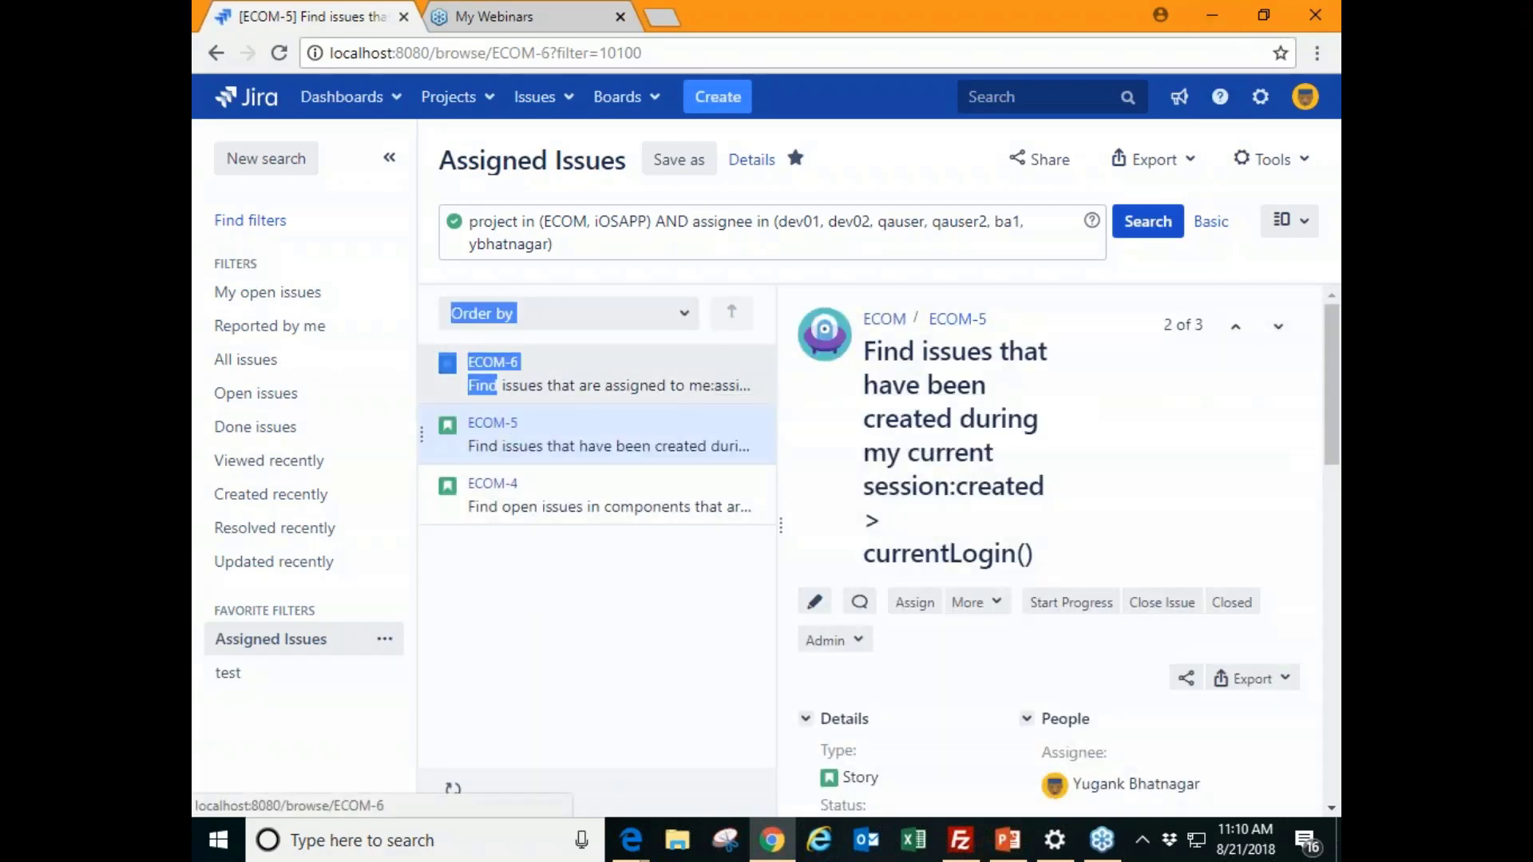
# - Review ECOM-6's Details fields and highlight the Labels field name
pyautogui.scroll(-10, 1095, 636)
pyautogui.scroll(3, 886, 560)
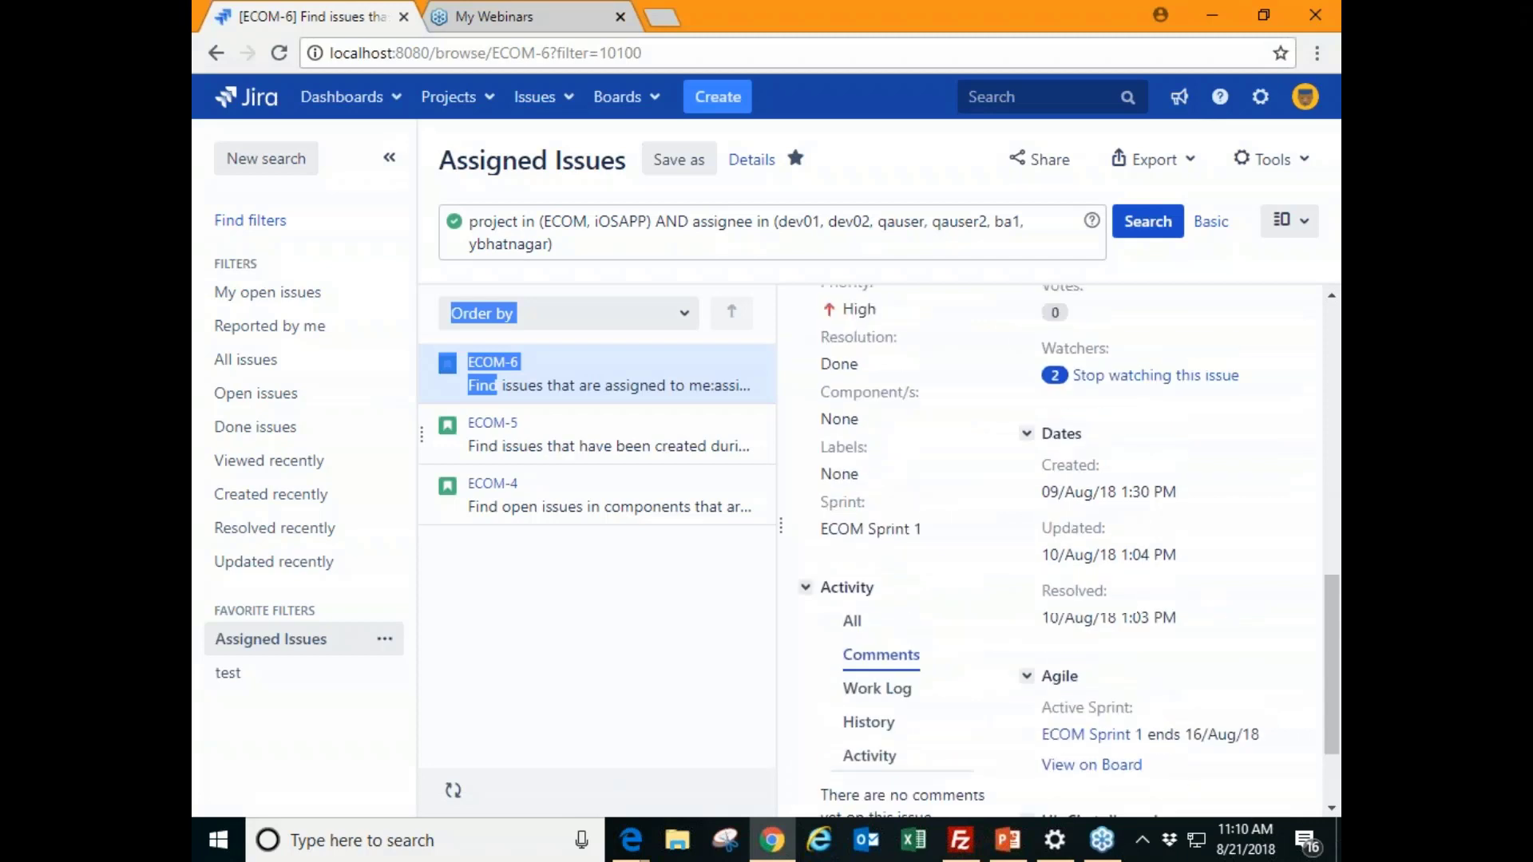
pyautogui.click(887, 560)
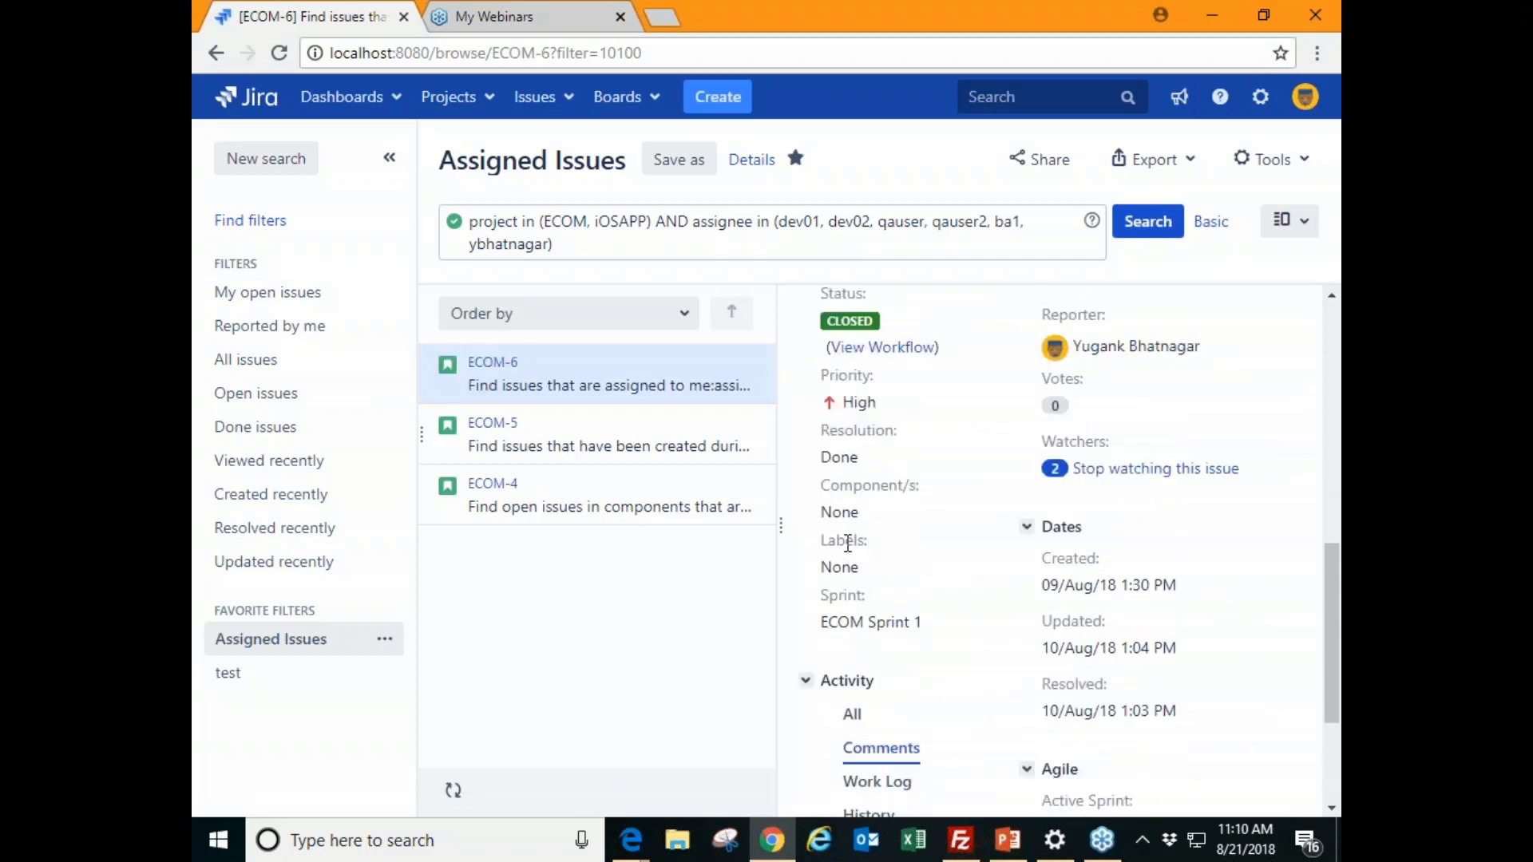
pyautogui.moveTo(848, 542); pyautogui.dragTo(894, 551)
pyautogui.moveTo(827, 543); pyautogui.dragTo(912, 551)
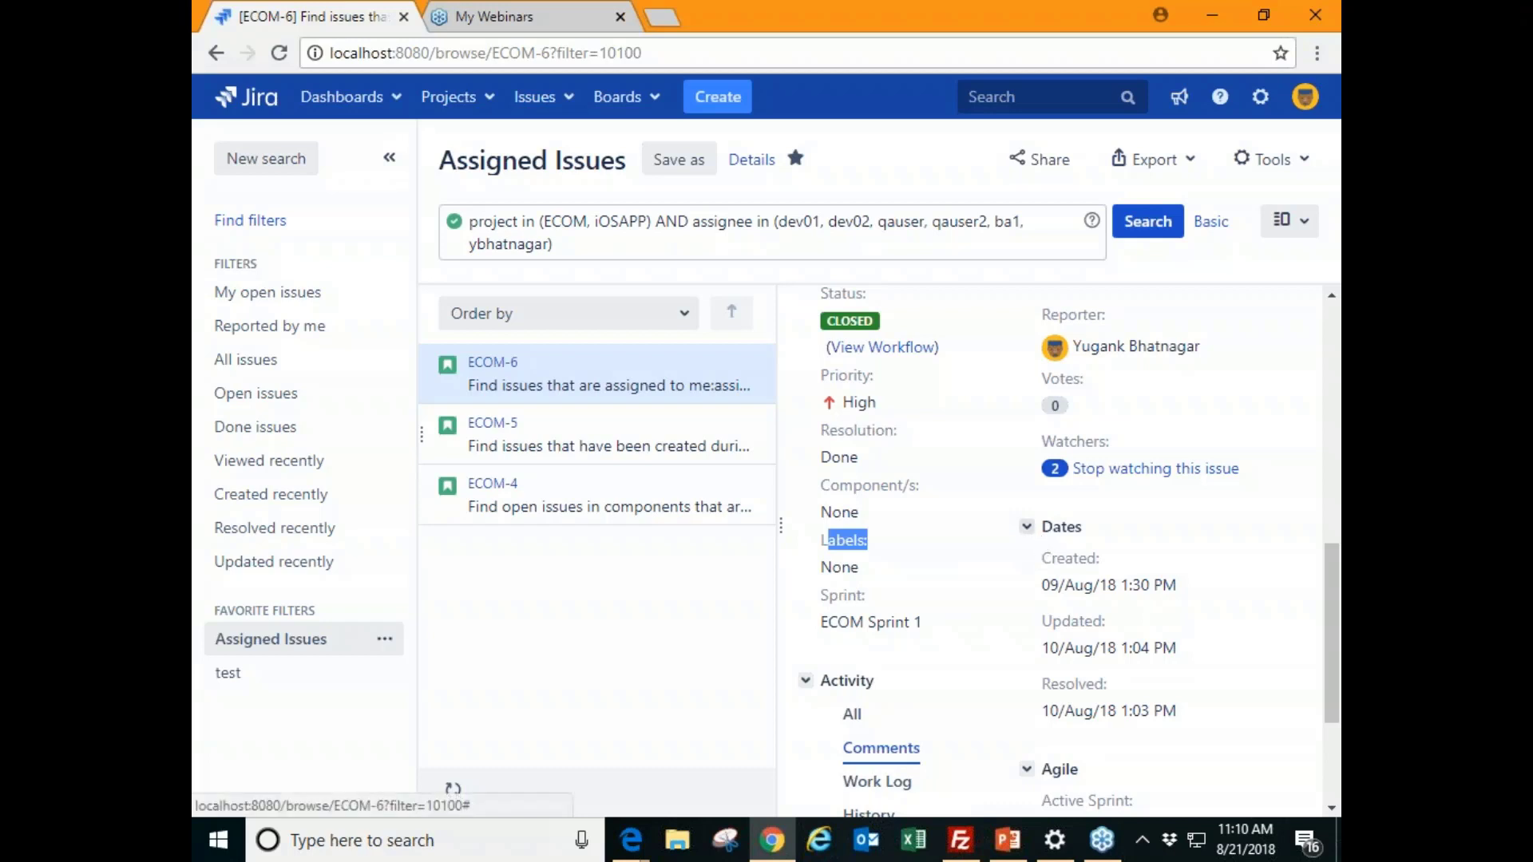
pyautogui.scroll(-3, 894, 755)
# - Write a comment on ECOM-6 that @-mentions a QA team member and says 'hi test'
pyautogui.click(866, 744)
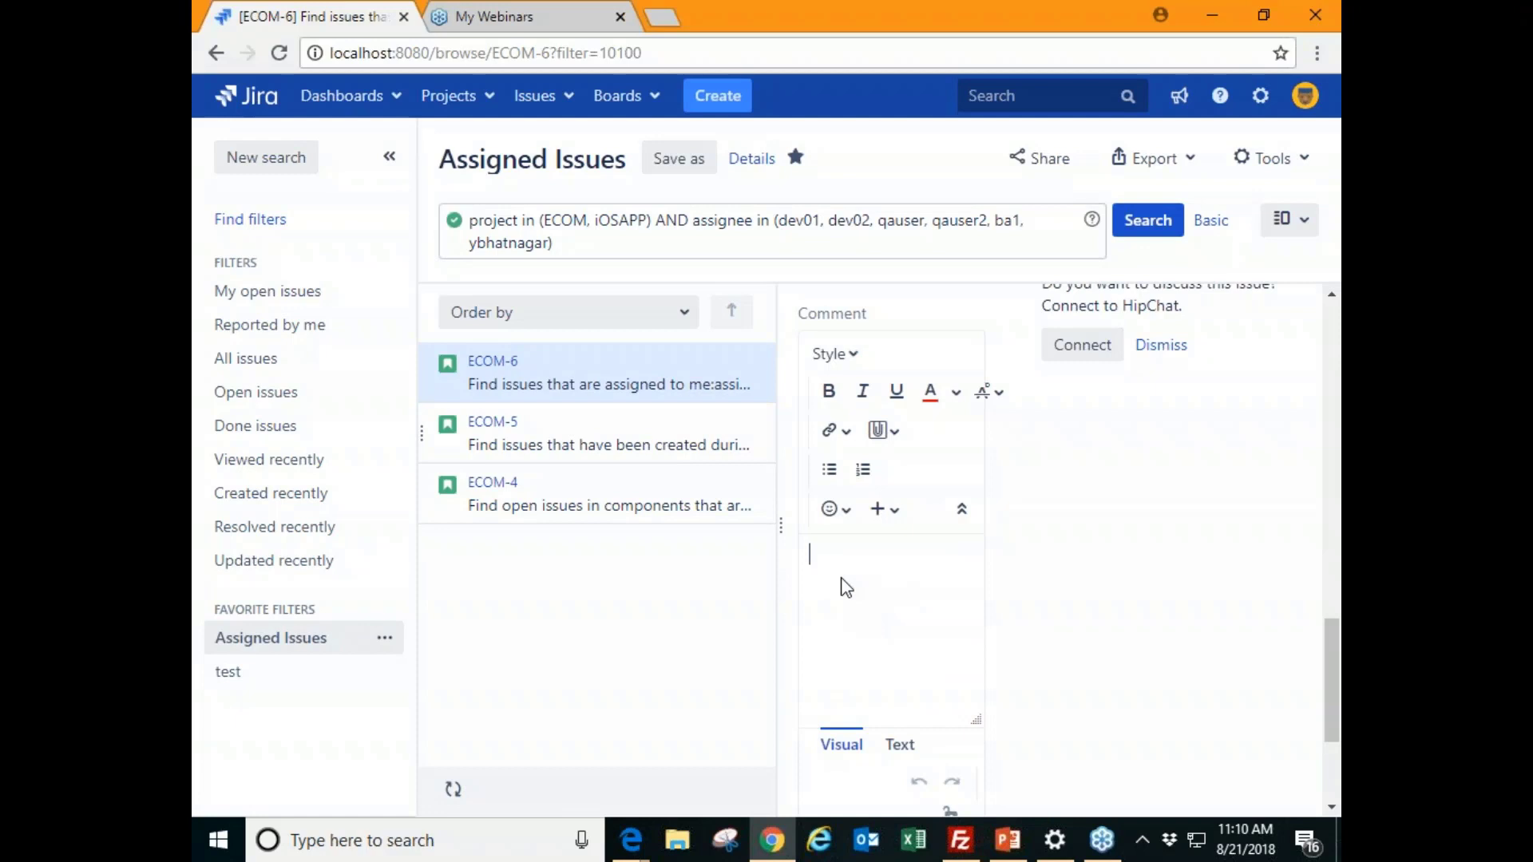
pyautogui.write('@')
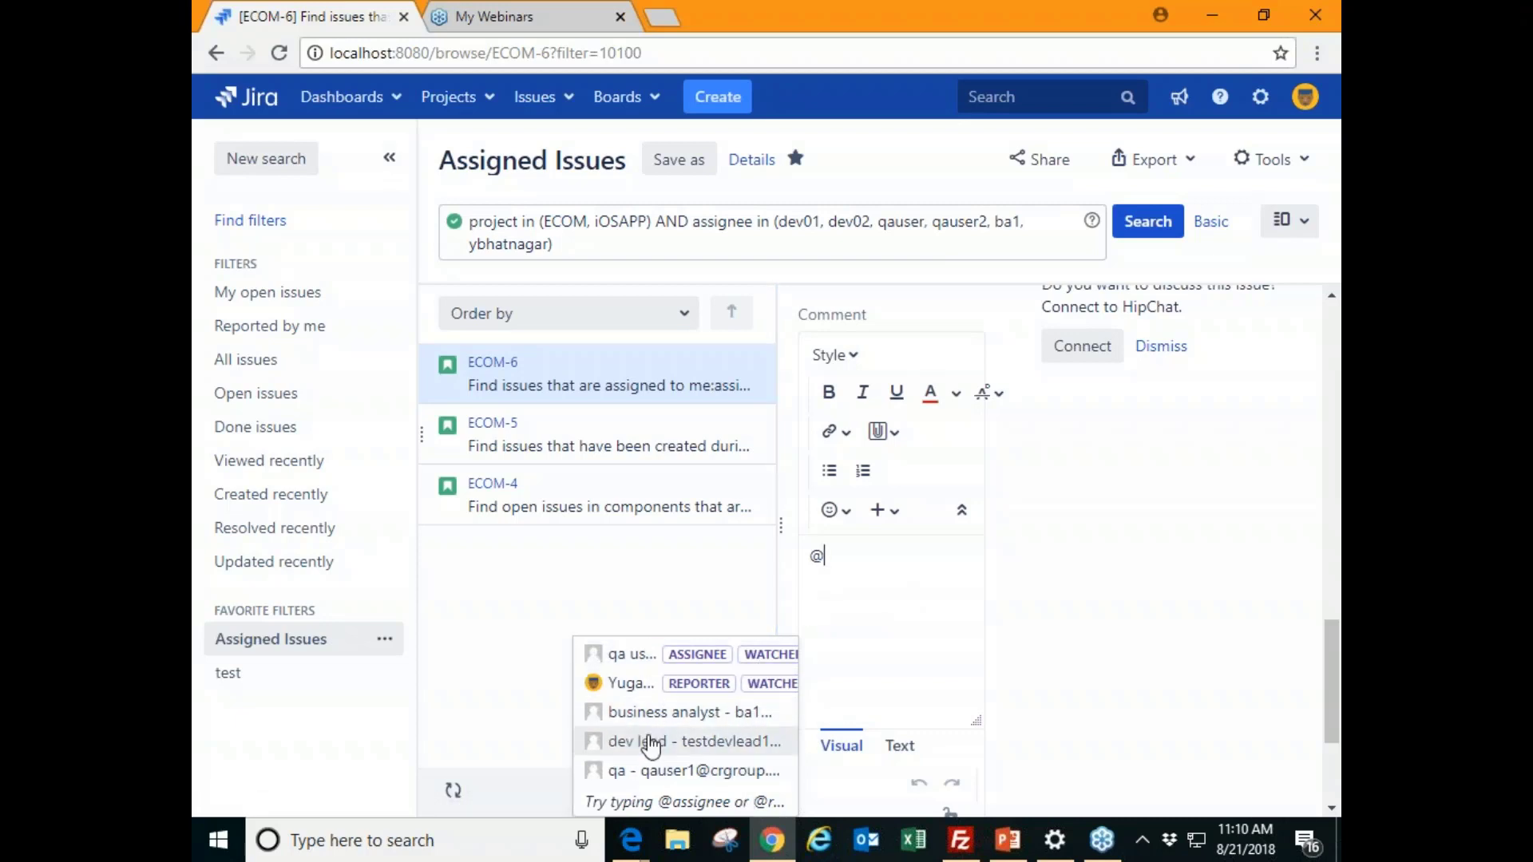
pyautogui.click(660, 769)
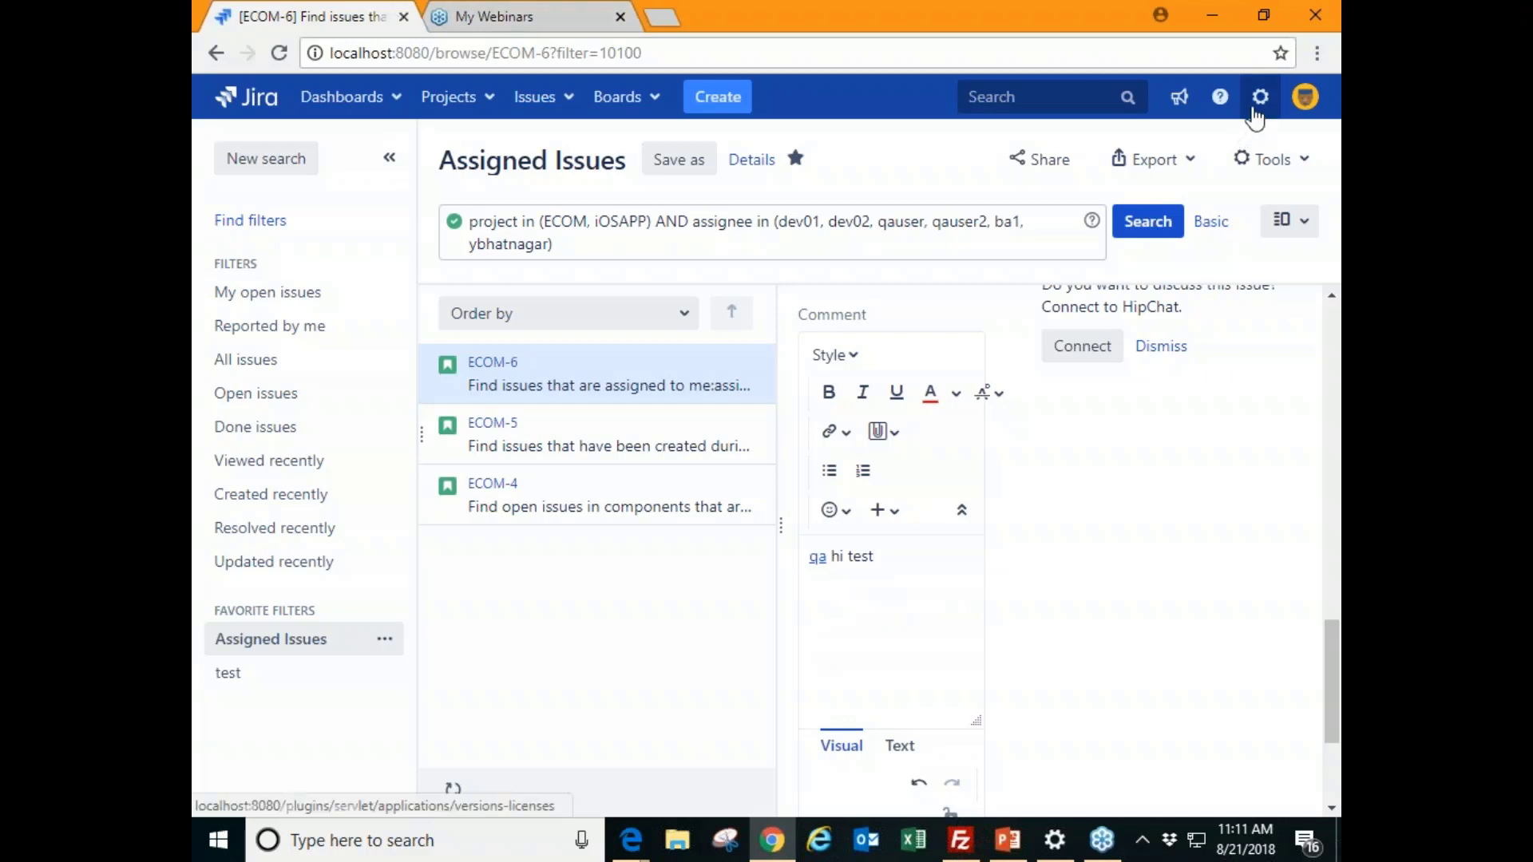
pyautogui.click(1219, 108)
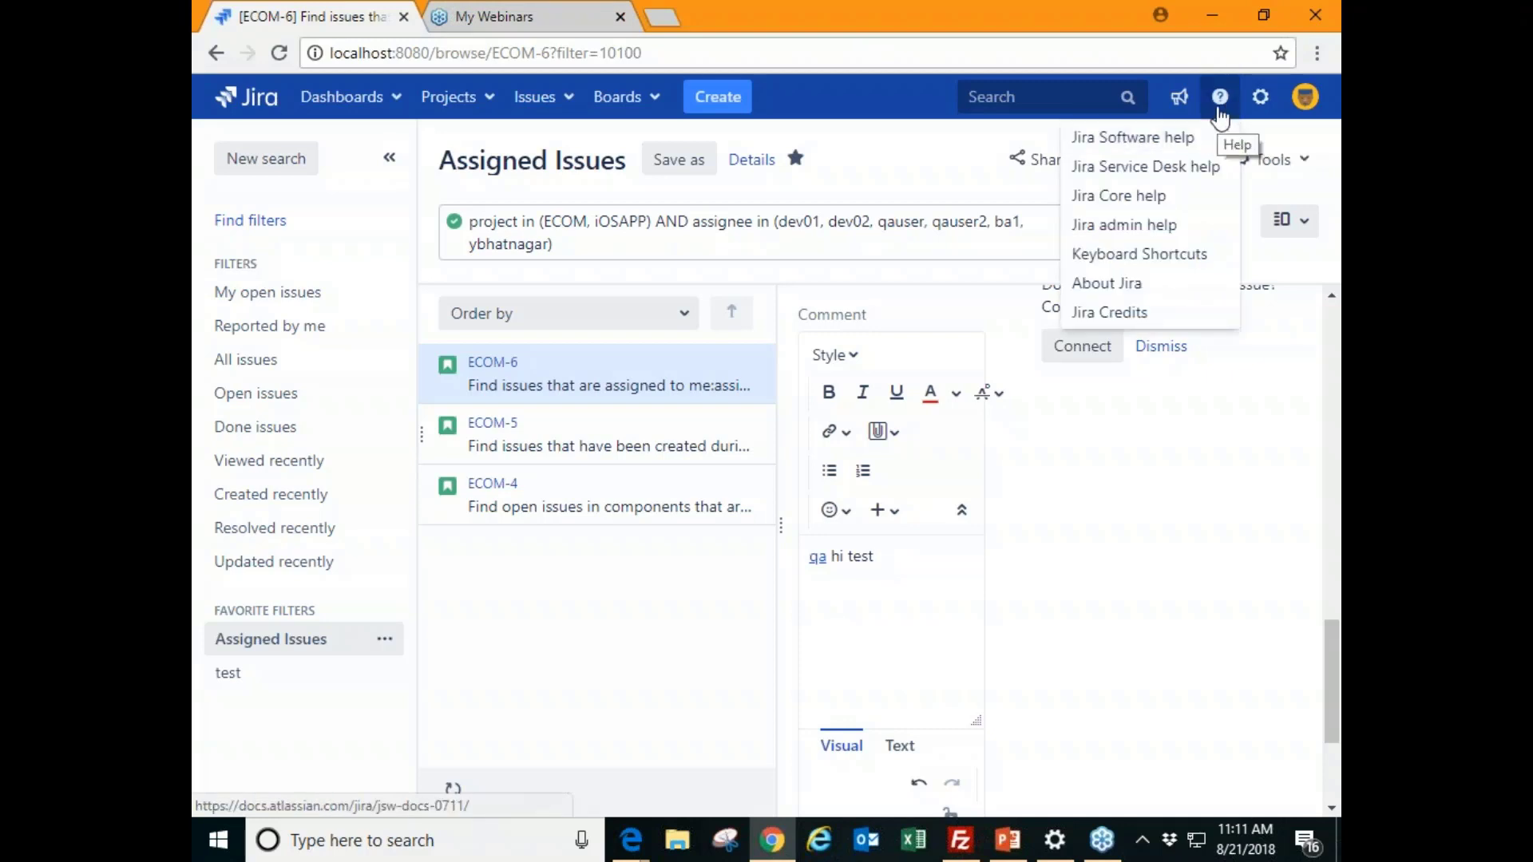
# - Scroll through the Keyboard Shortcuts reference from the Help menu, then close it
pyautogui.click(1145, 256)
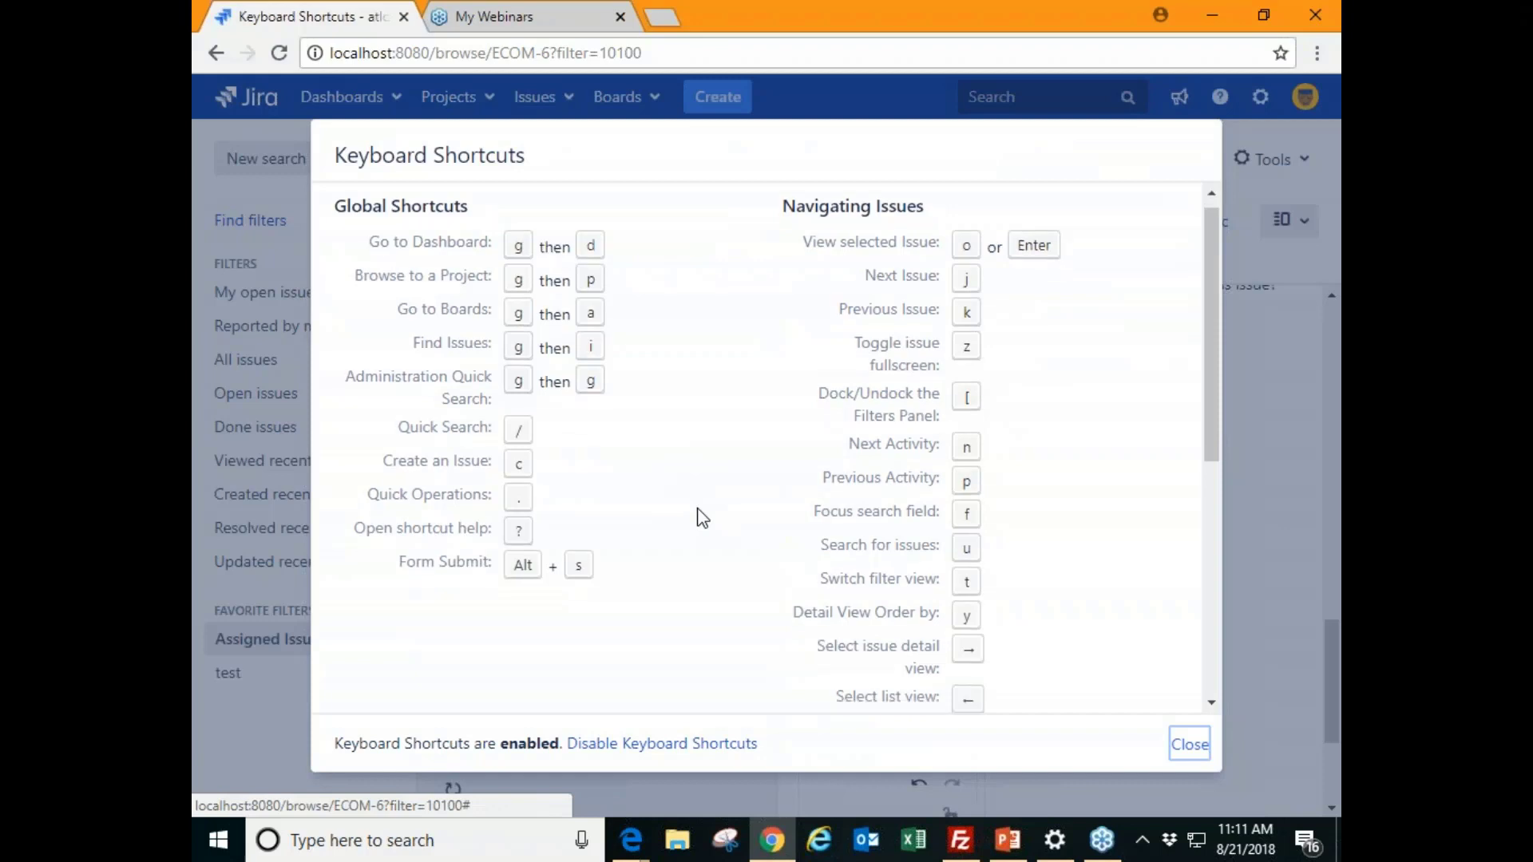
pyautogui.scroll(-5, 702, 517)
pyautogui.scroll(5, 700, 511)
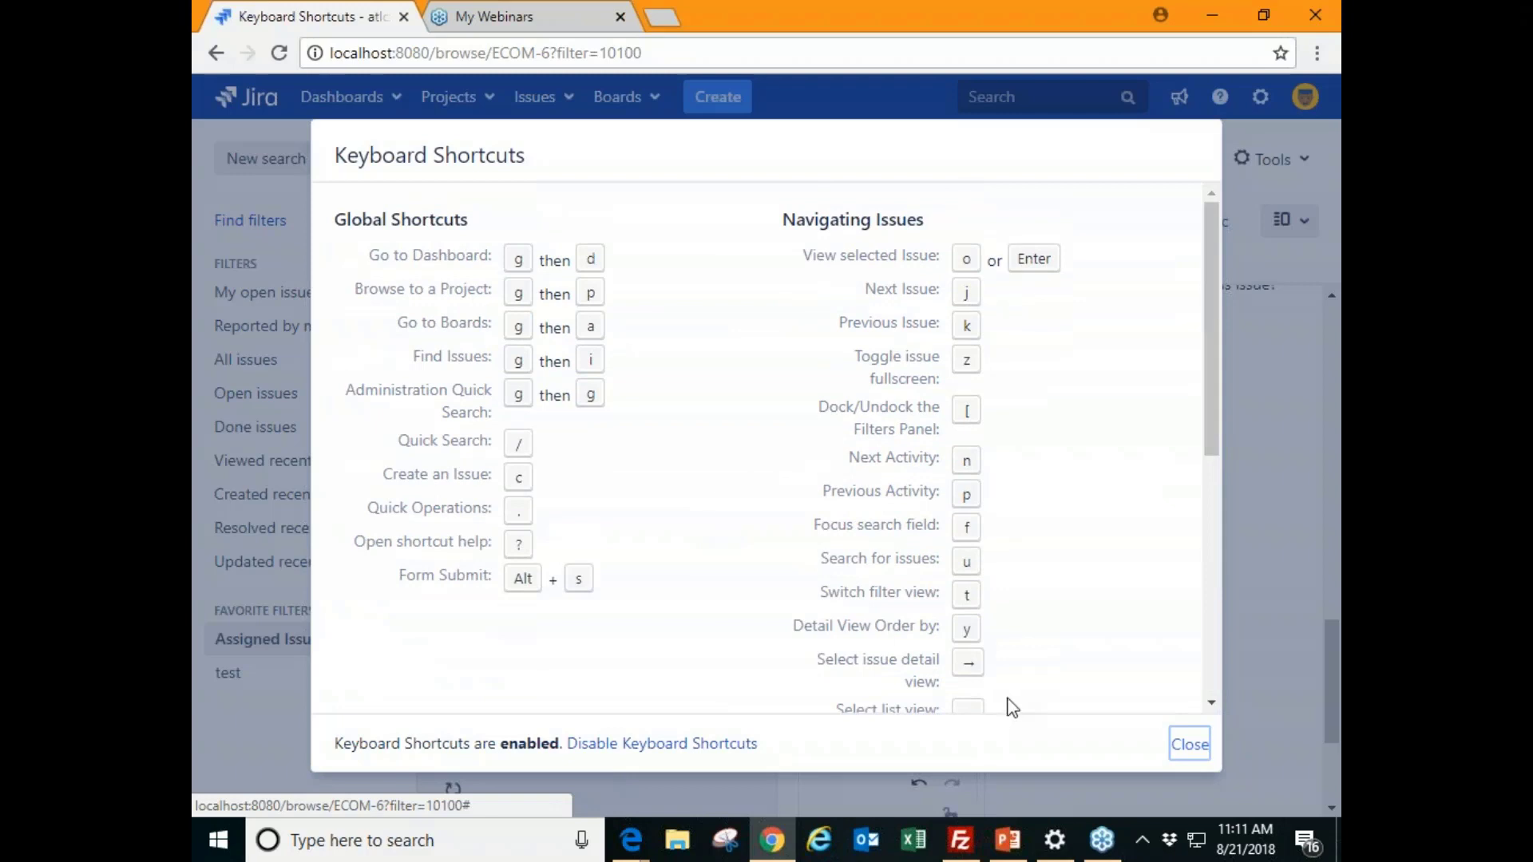
pyautogui.click(1187, 746)
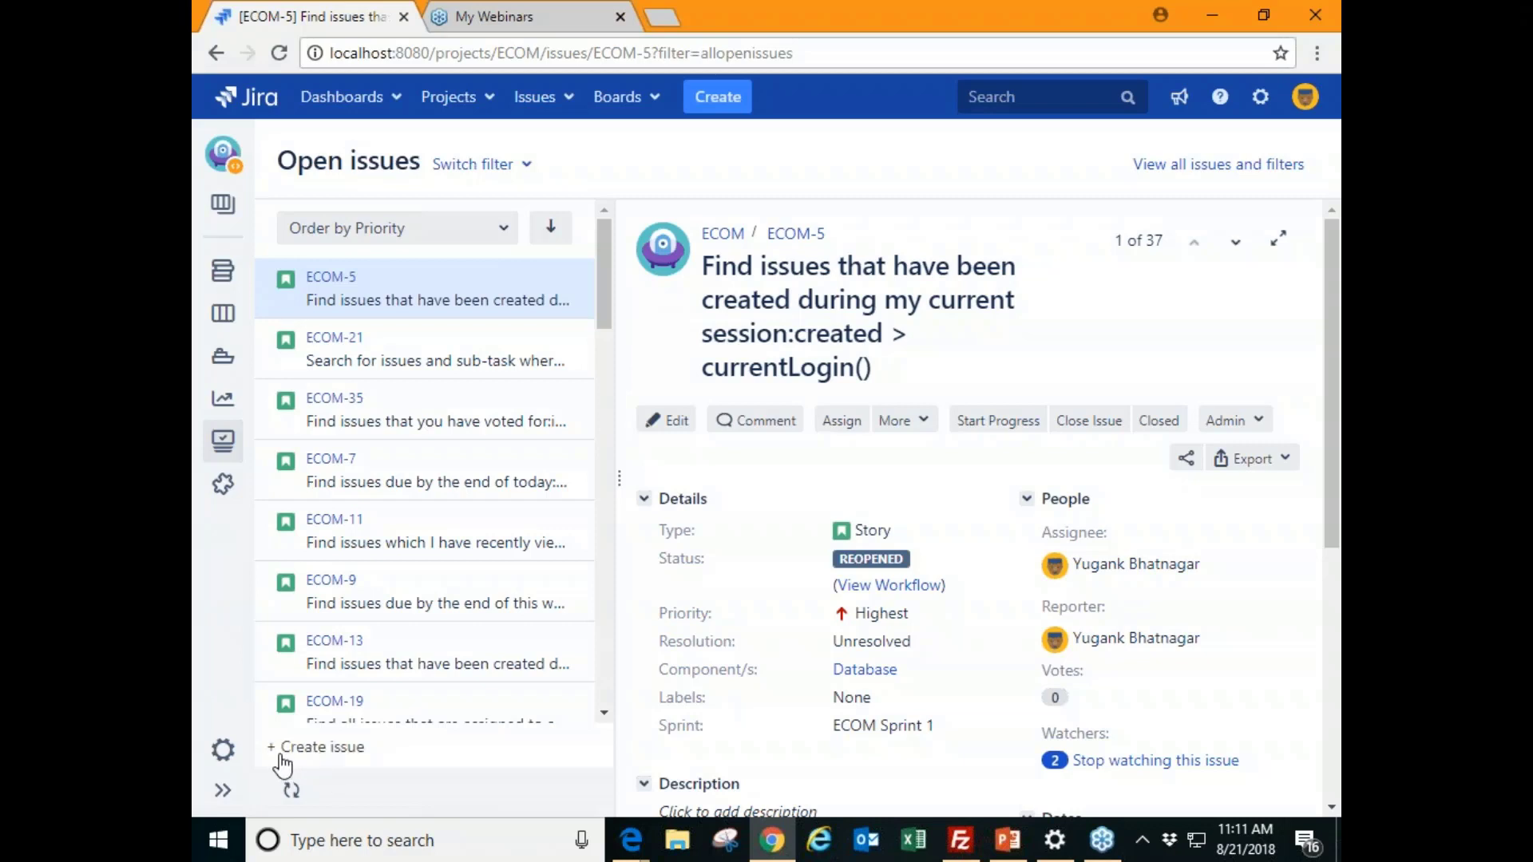
# - Create story 'test1' inline in the issue list, discarding an accidental edit
pyautogui.click(345, 747)
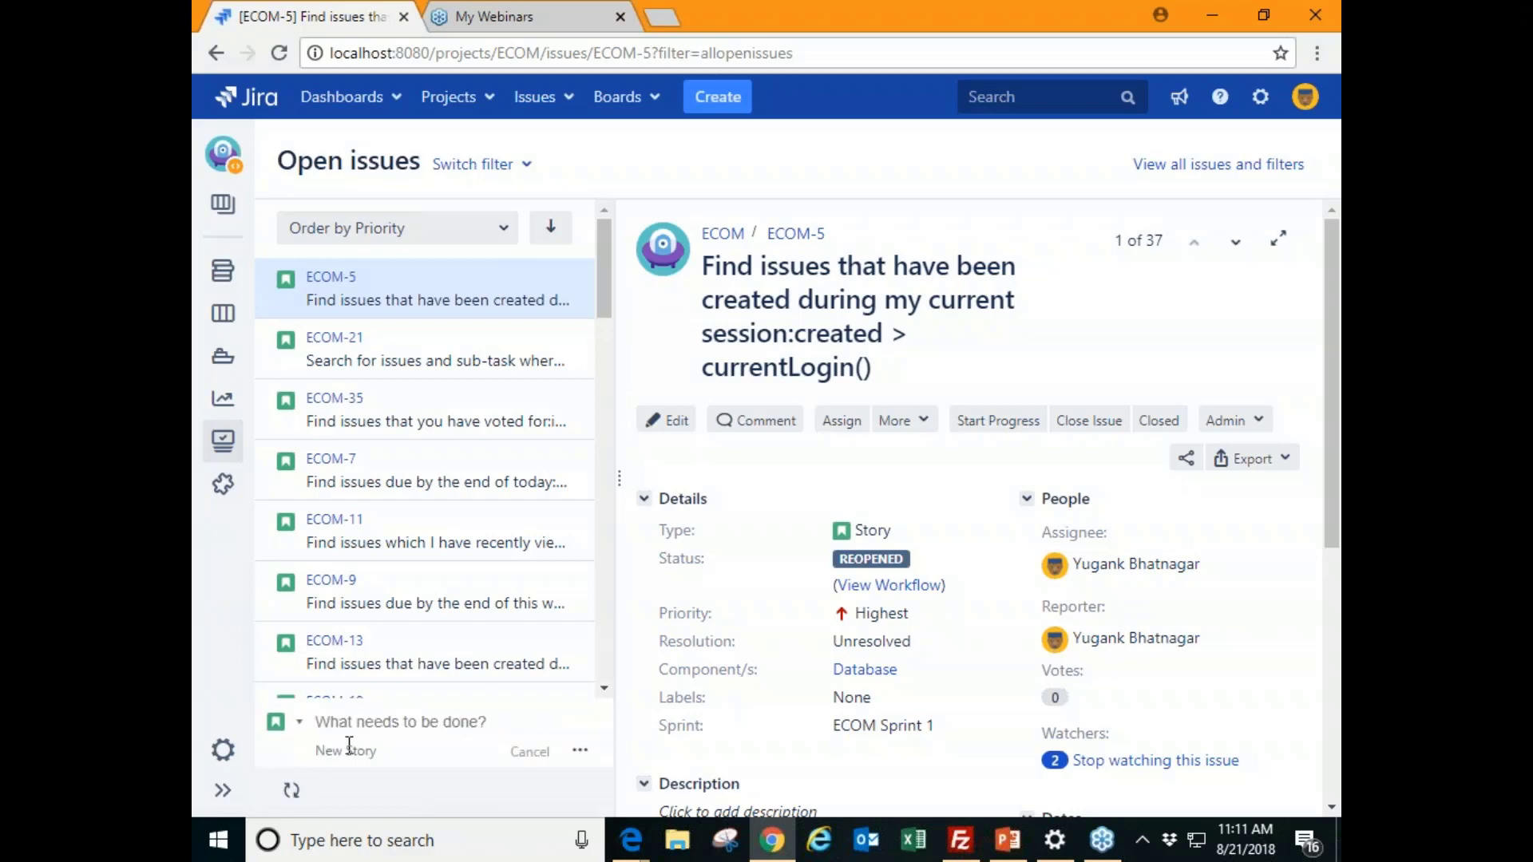
pyautogui.write('test1')
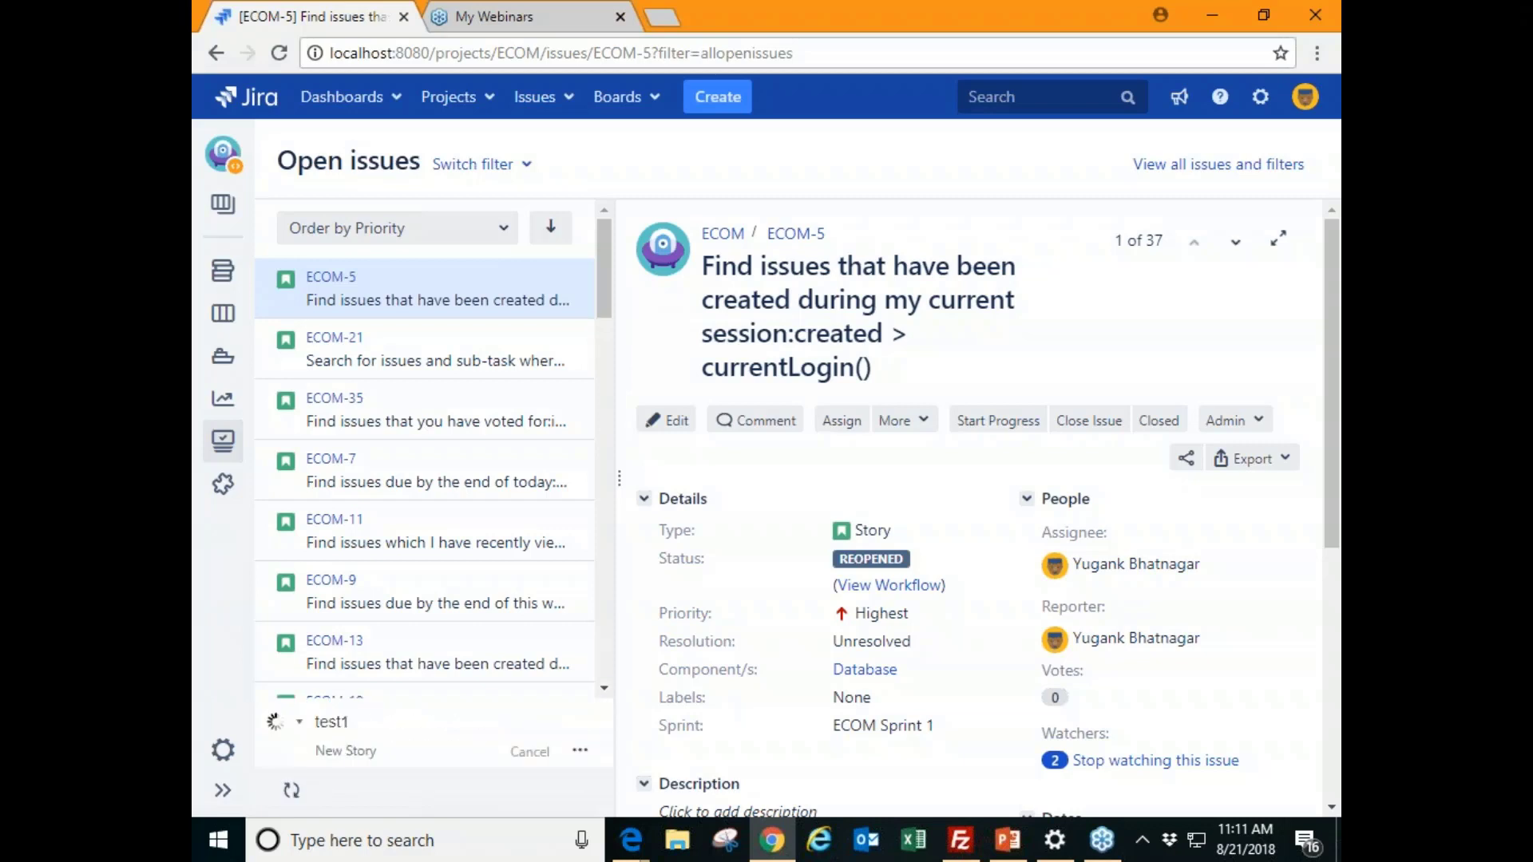
pyautogui.press('Return')
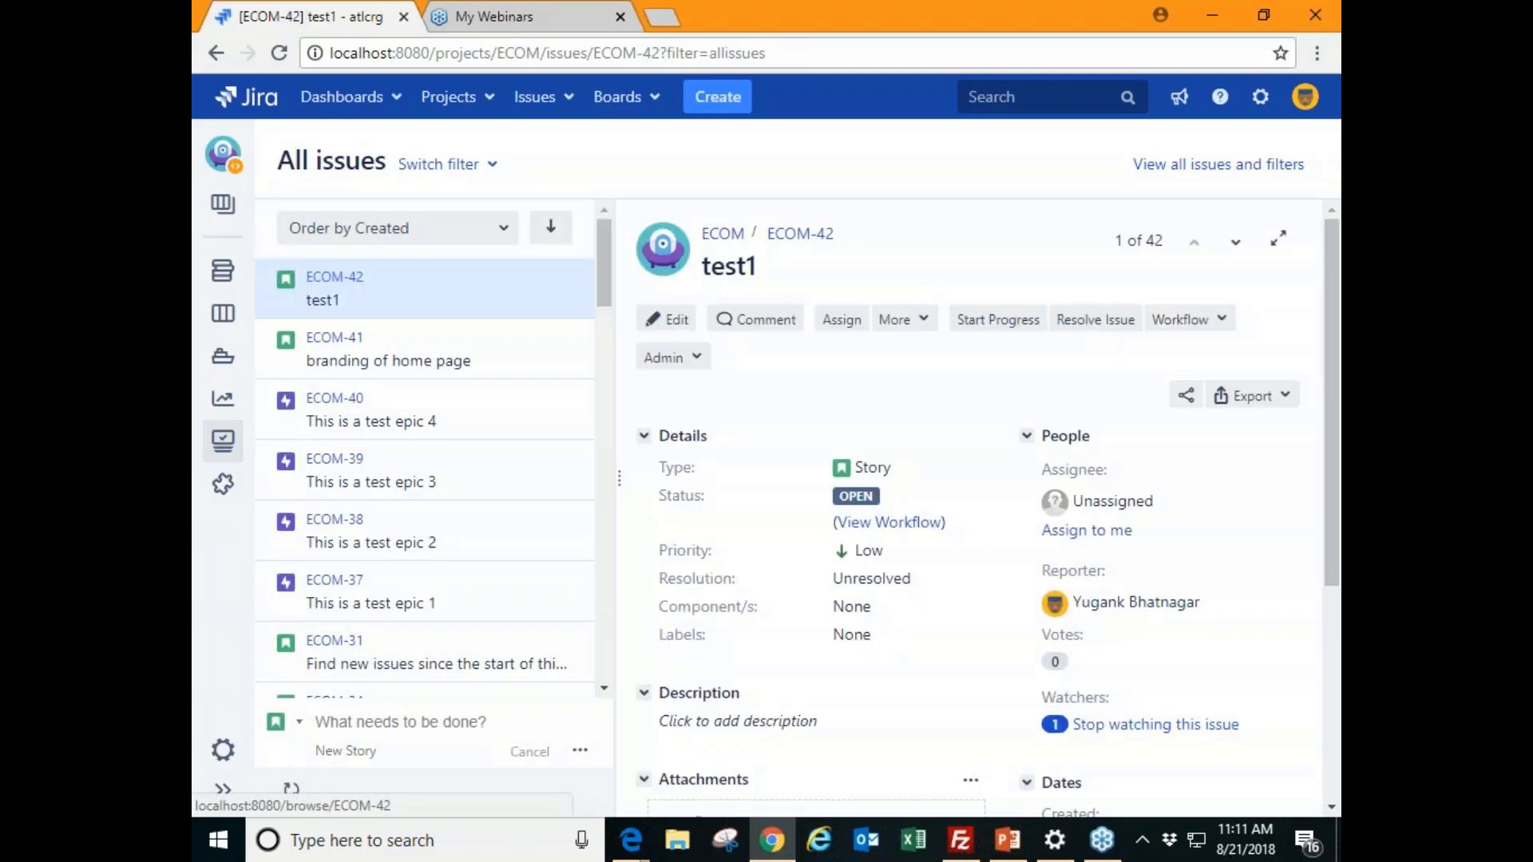
pyautogui.write('es')
pyautogui.click(1176, 744)
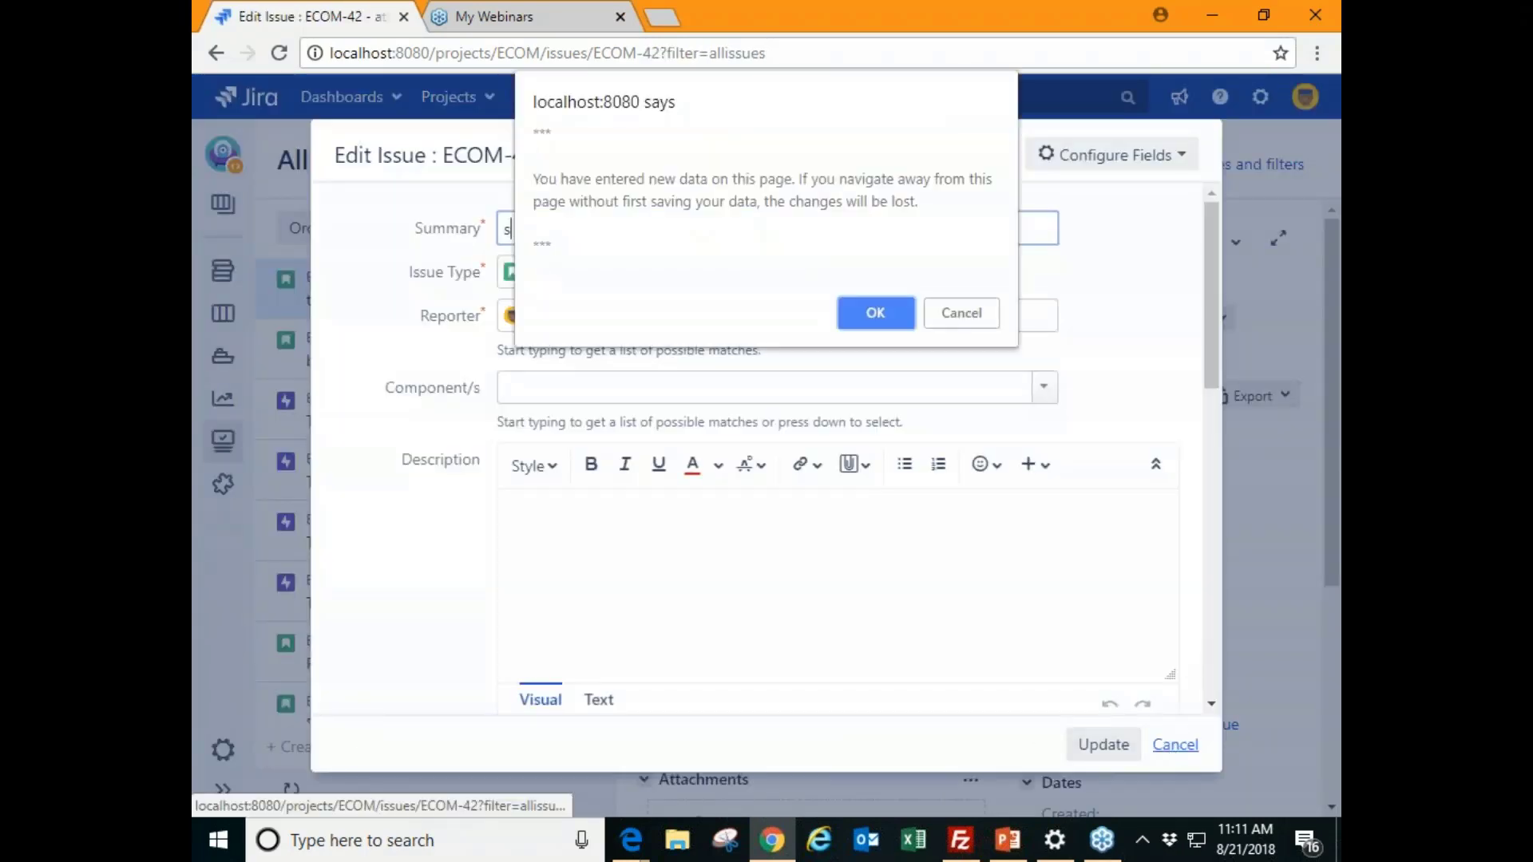
pyautogui.click(874, 313)
# - Create story 'test2' inline, then open and cancel the full Create issue form
pyautogui.click(323, 749)
pyautogui.write('test2')
pyautogui.press('Return')
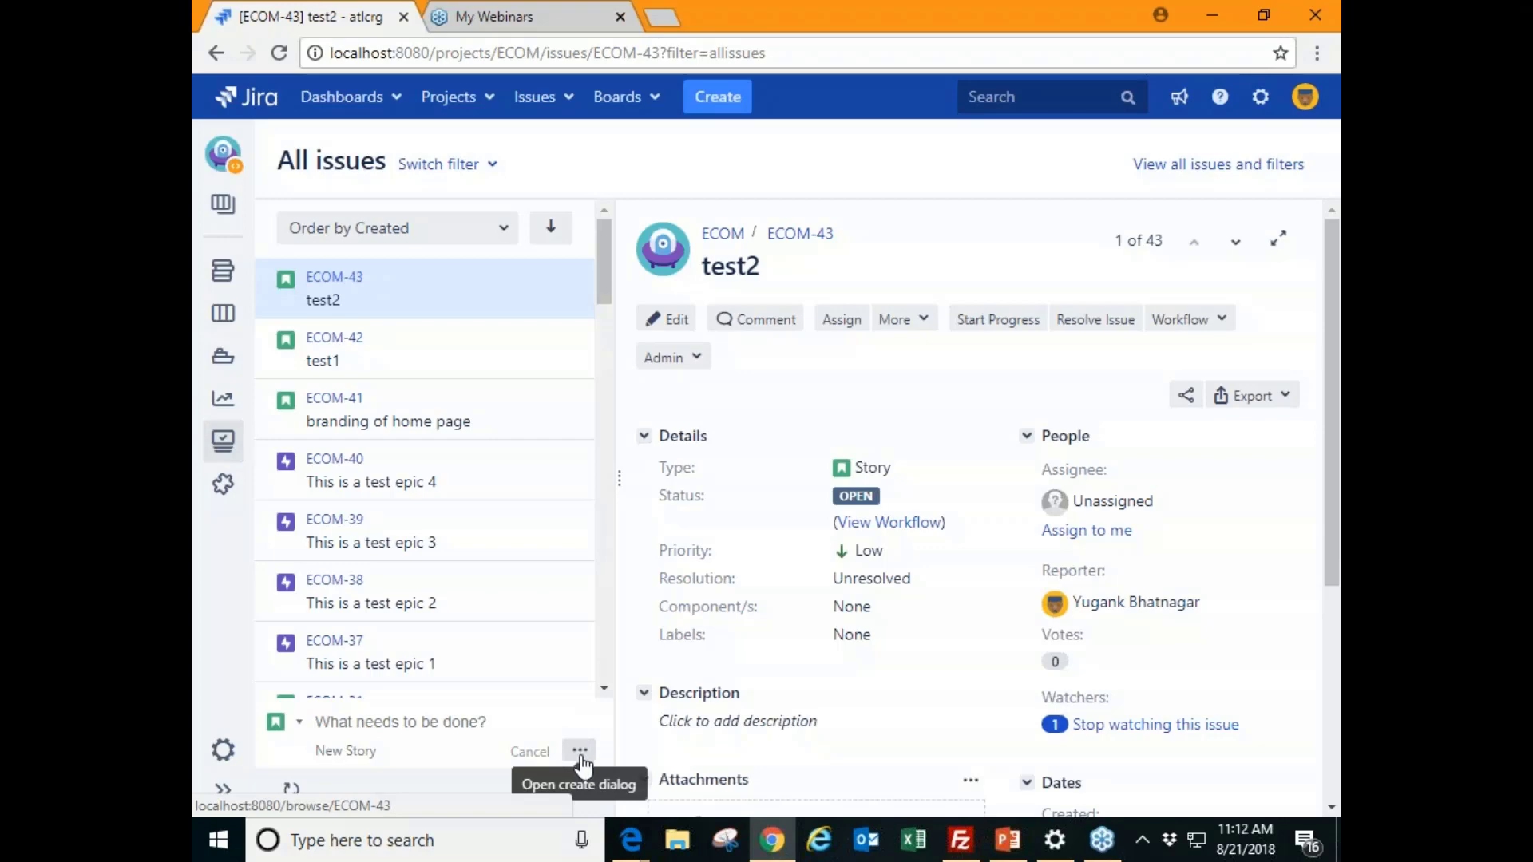
pyautogui.click(580, 754)
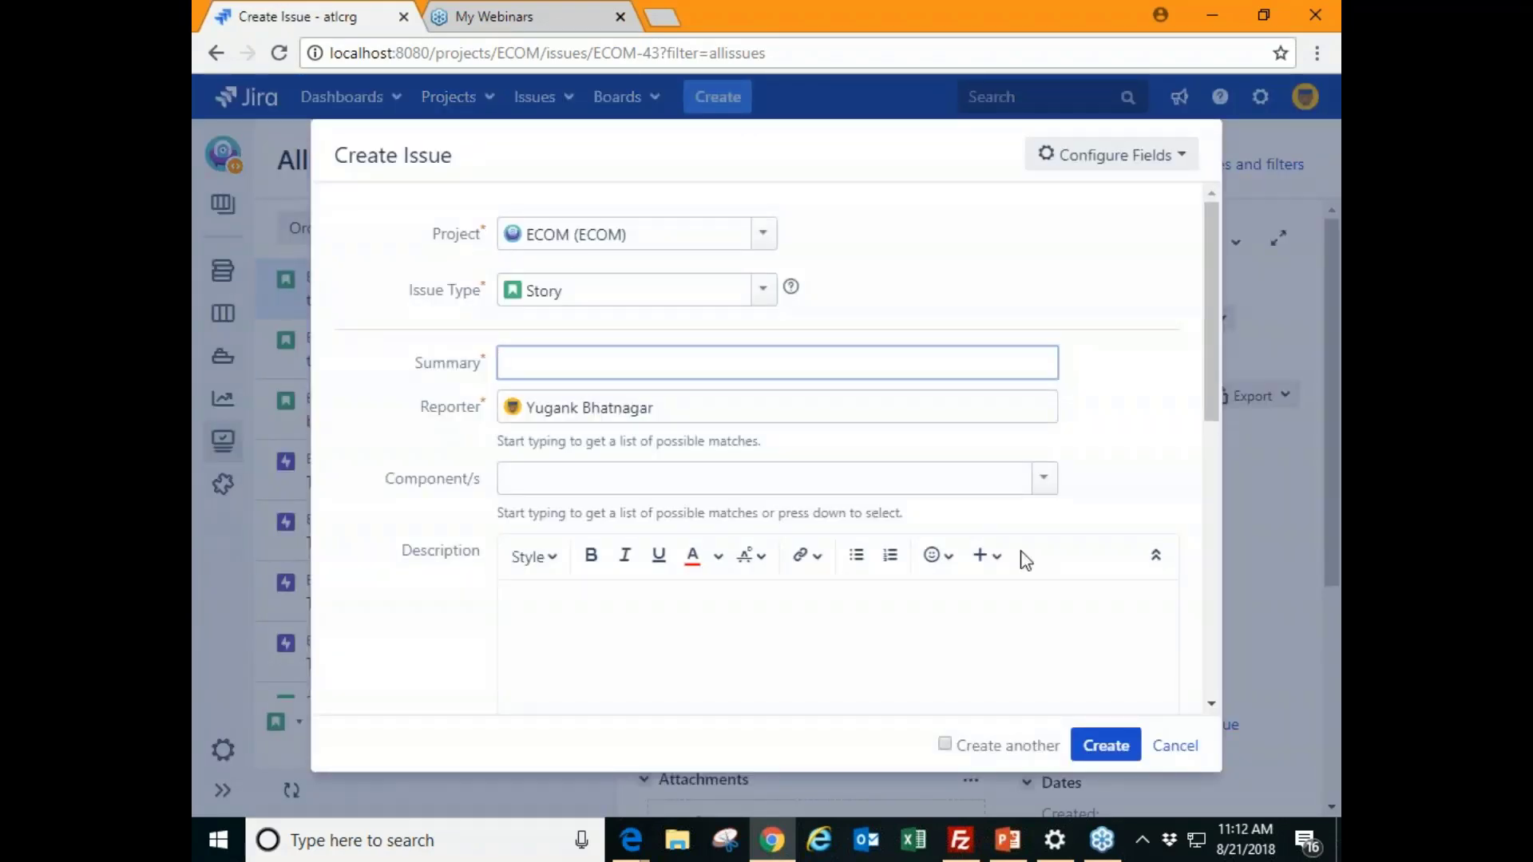
pyautogui.click(1133, 751)
pyautogui.click(1180, 749)
pyautogui.click(875, 311)
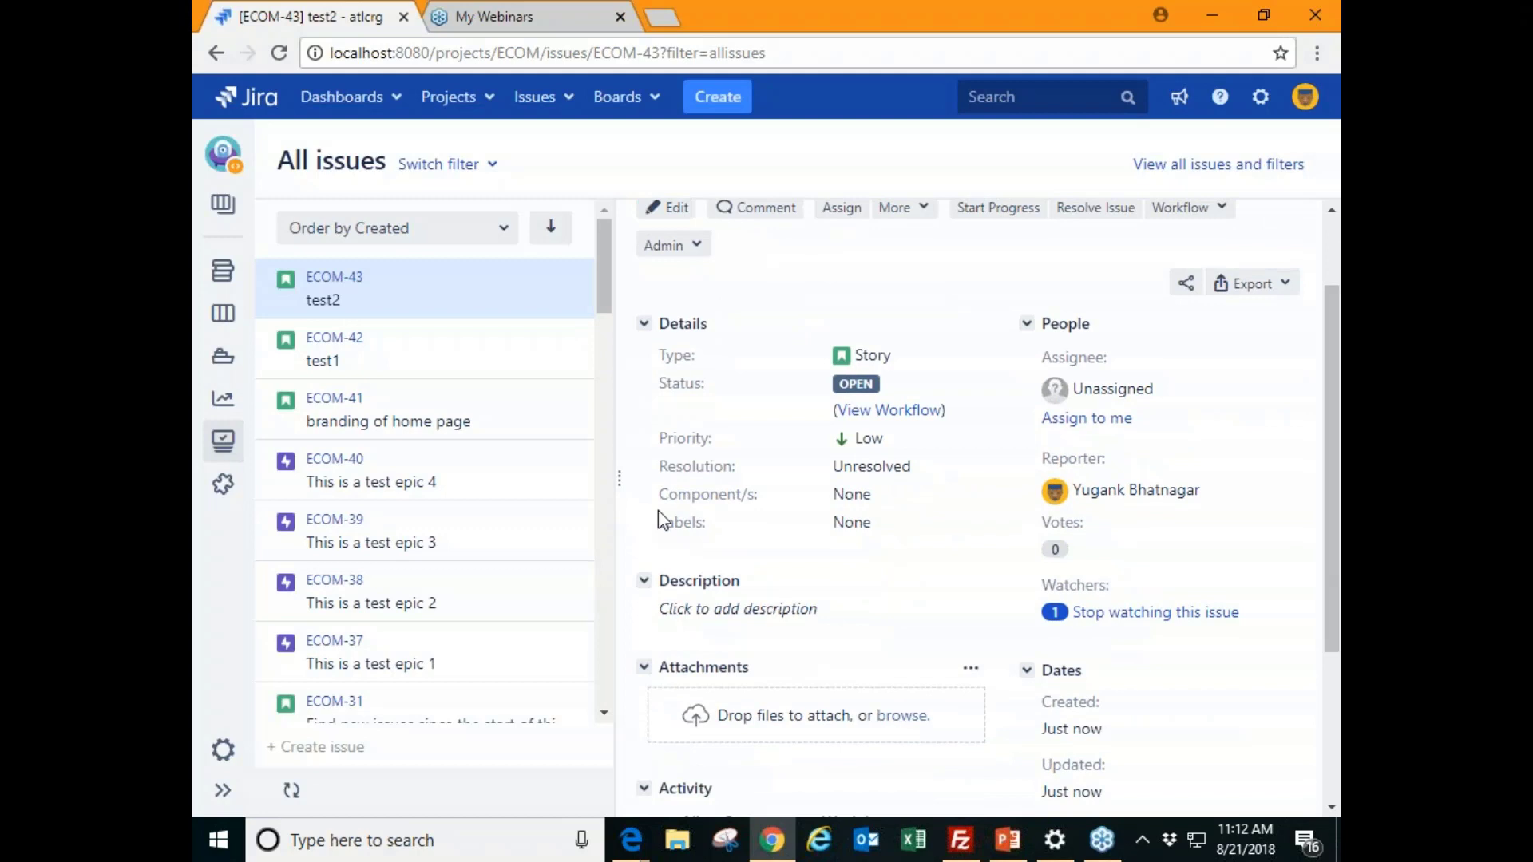
# - Open your Profile page from the avatar menu and scroll through its account details
pyautogui.click(1308, 100)
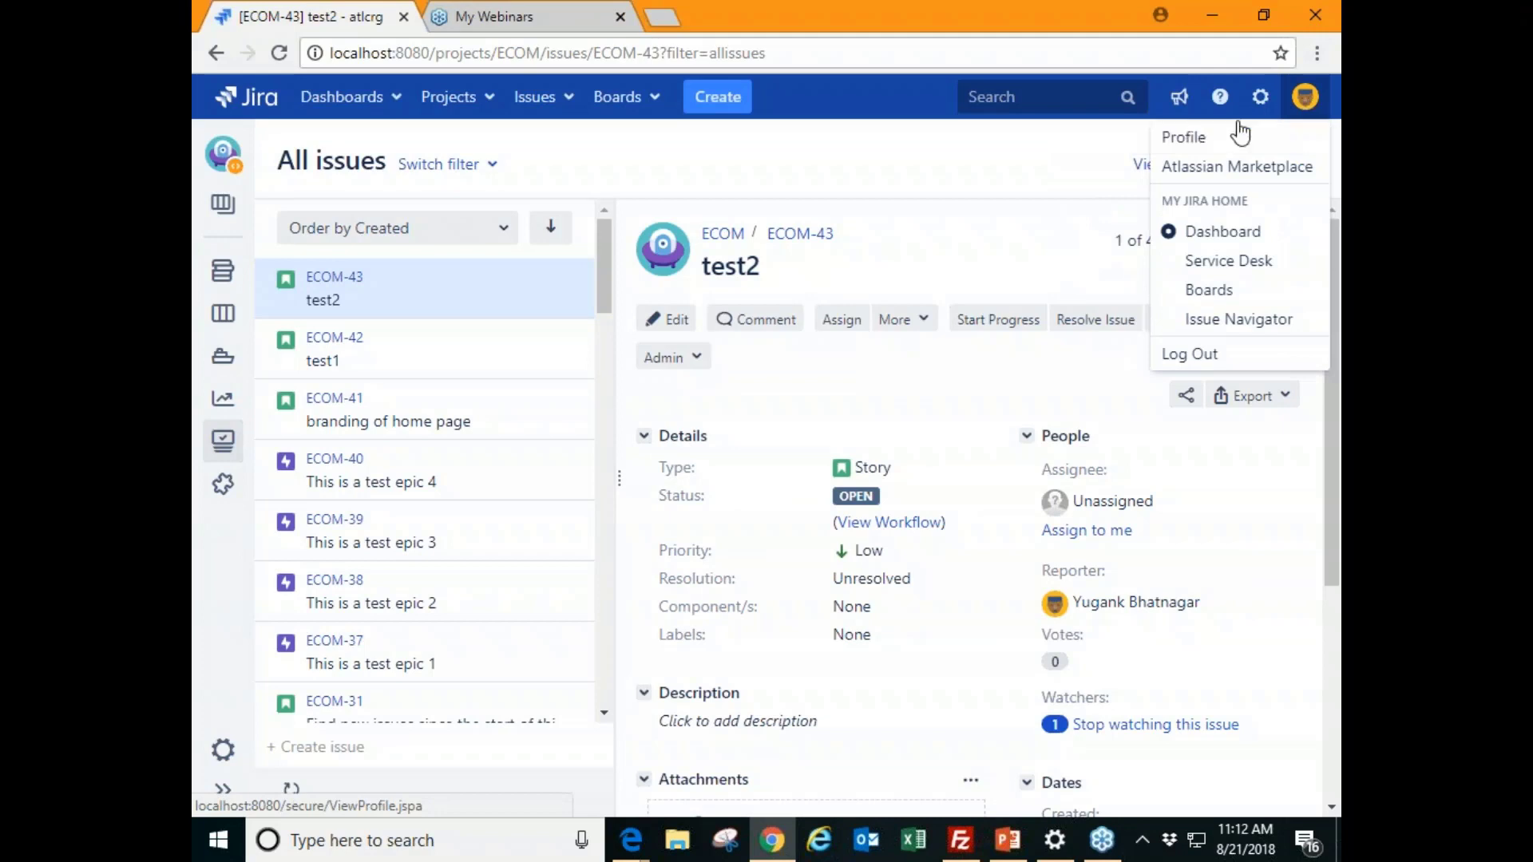
pyautogui.click(1306, 110)
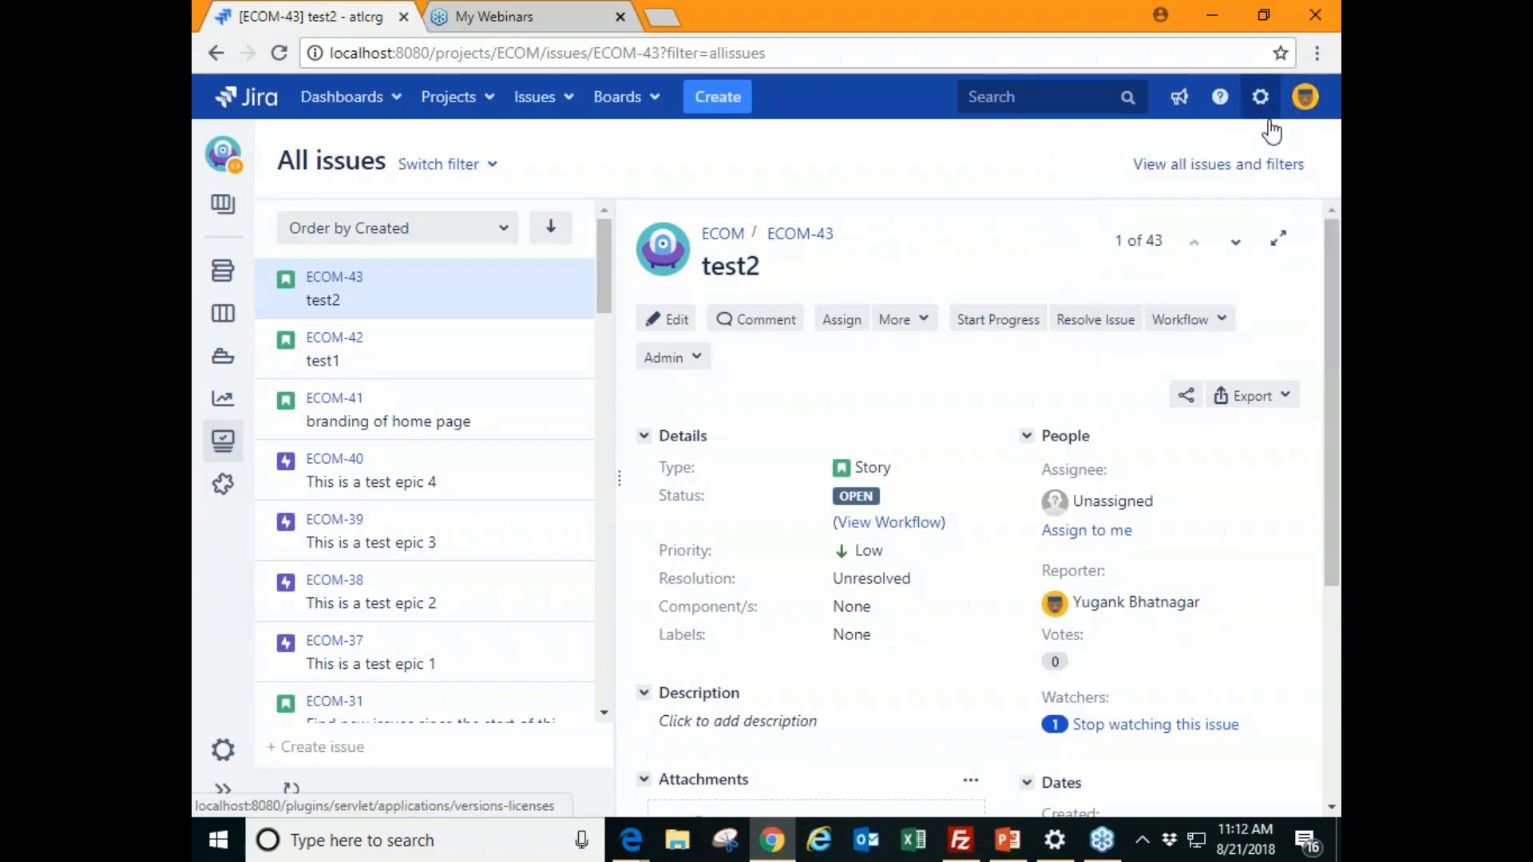
pyautogui.click(1310, 103)
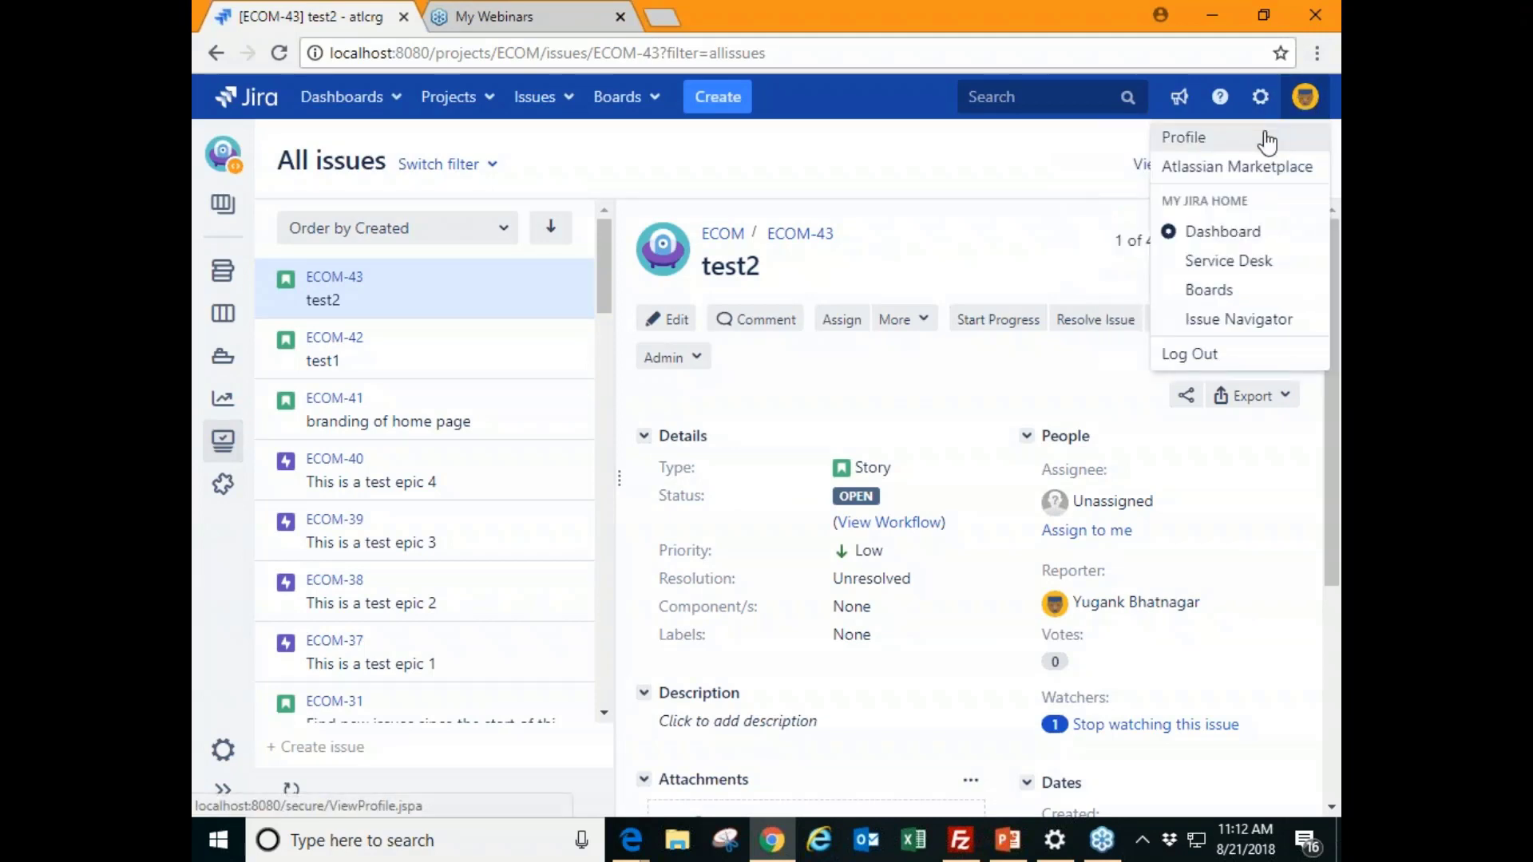
pyautogui.click(1268, 137)
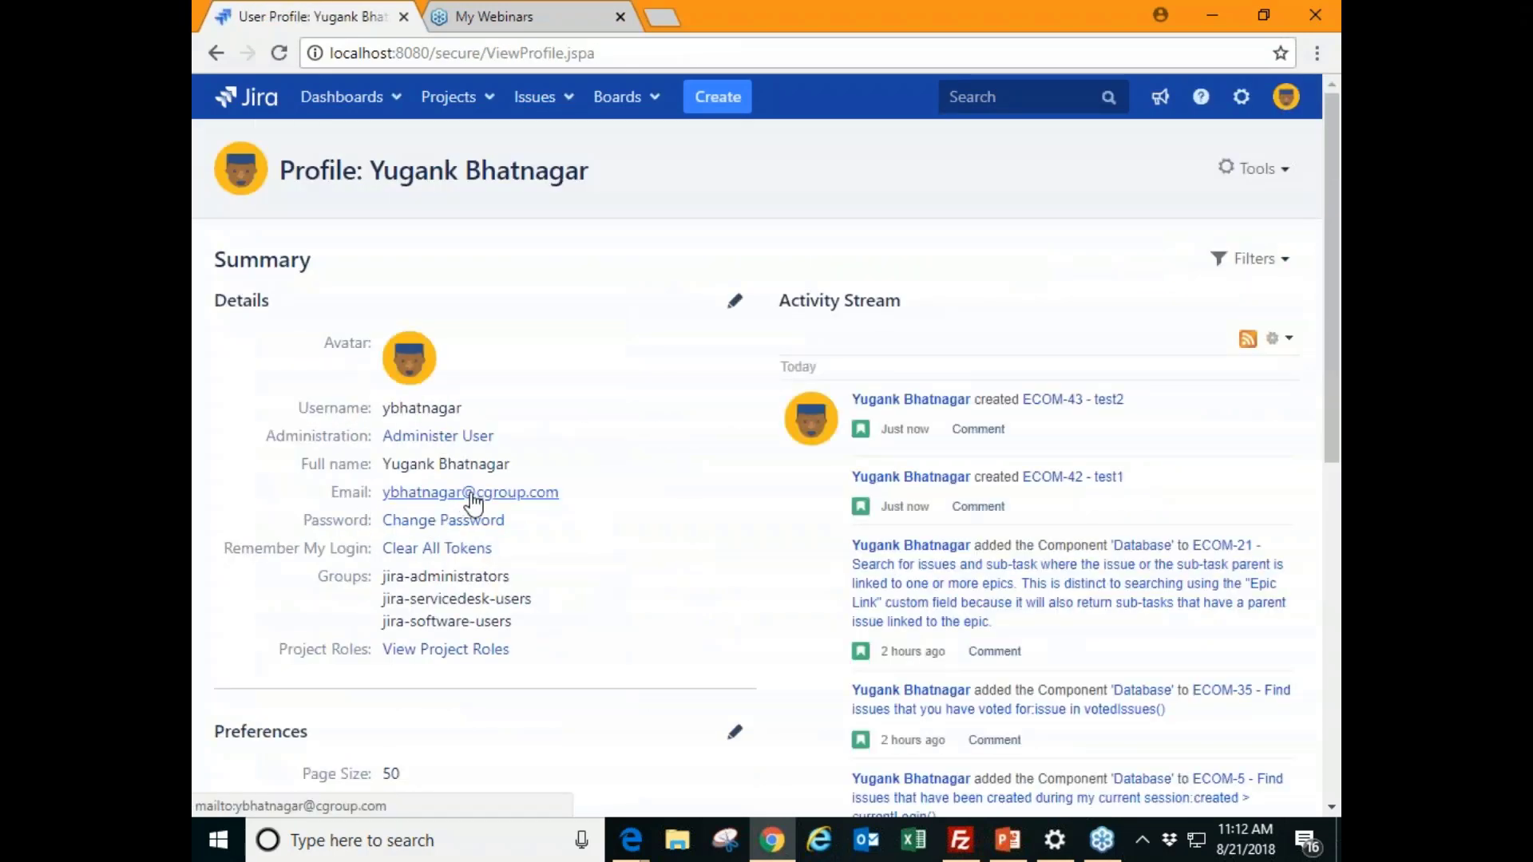
pyautogui.scroll(-1, 463, 515)
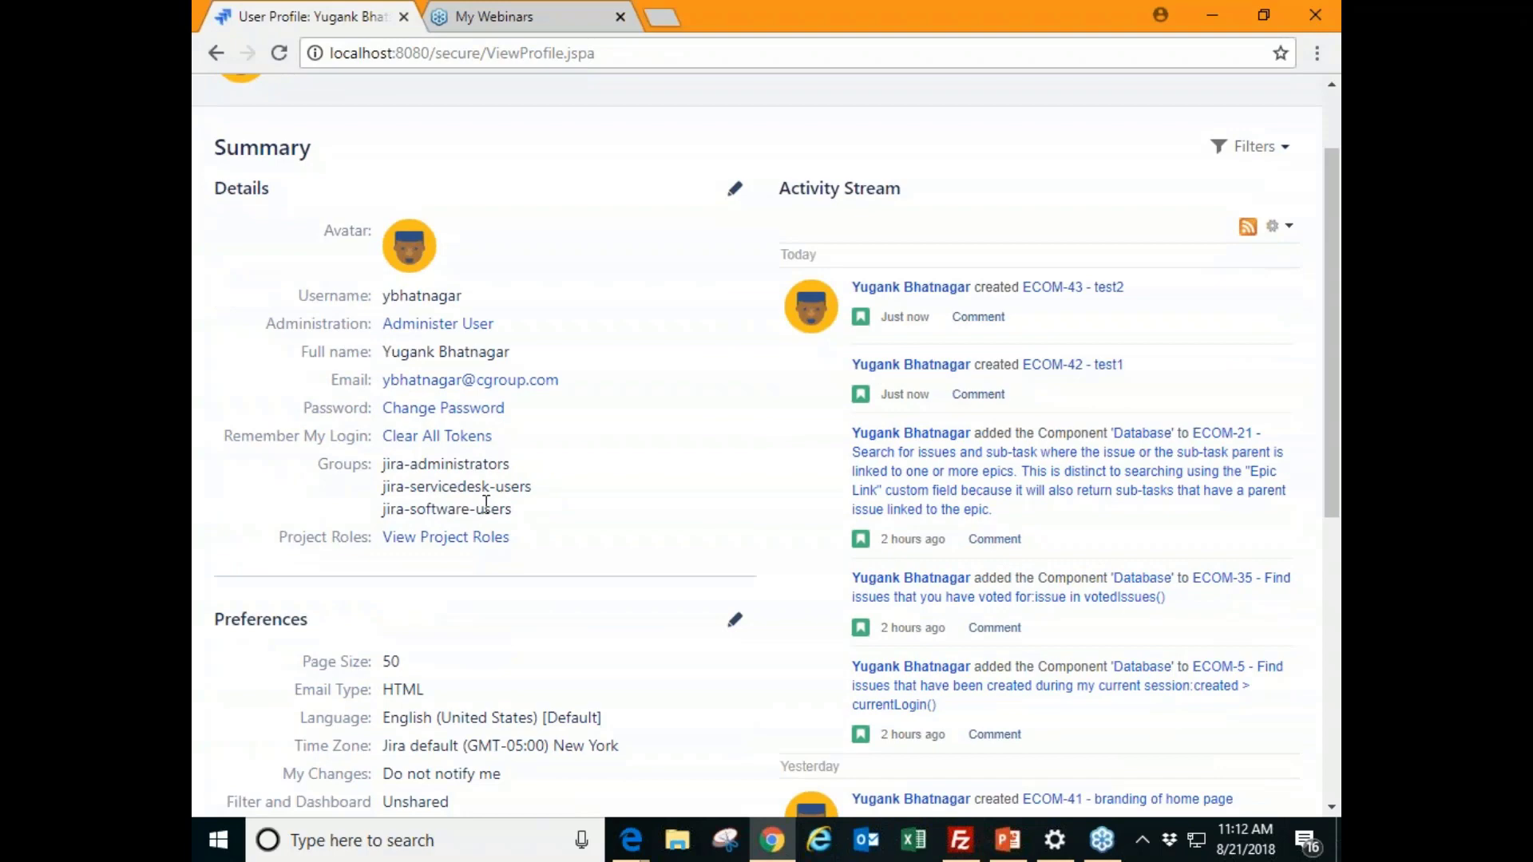
pyautogui.scroll(1, 479, 435)
pyautogui.scroll(-2, 471, 439)
pyautogui.scroll(2, 447, 435)
pyautogui.click(448, 99)
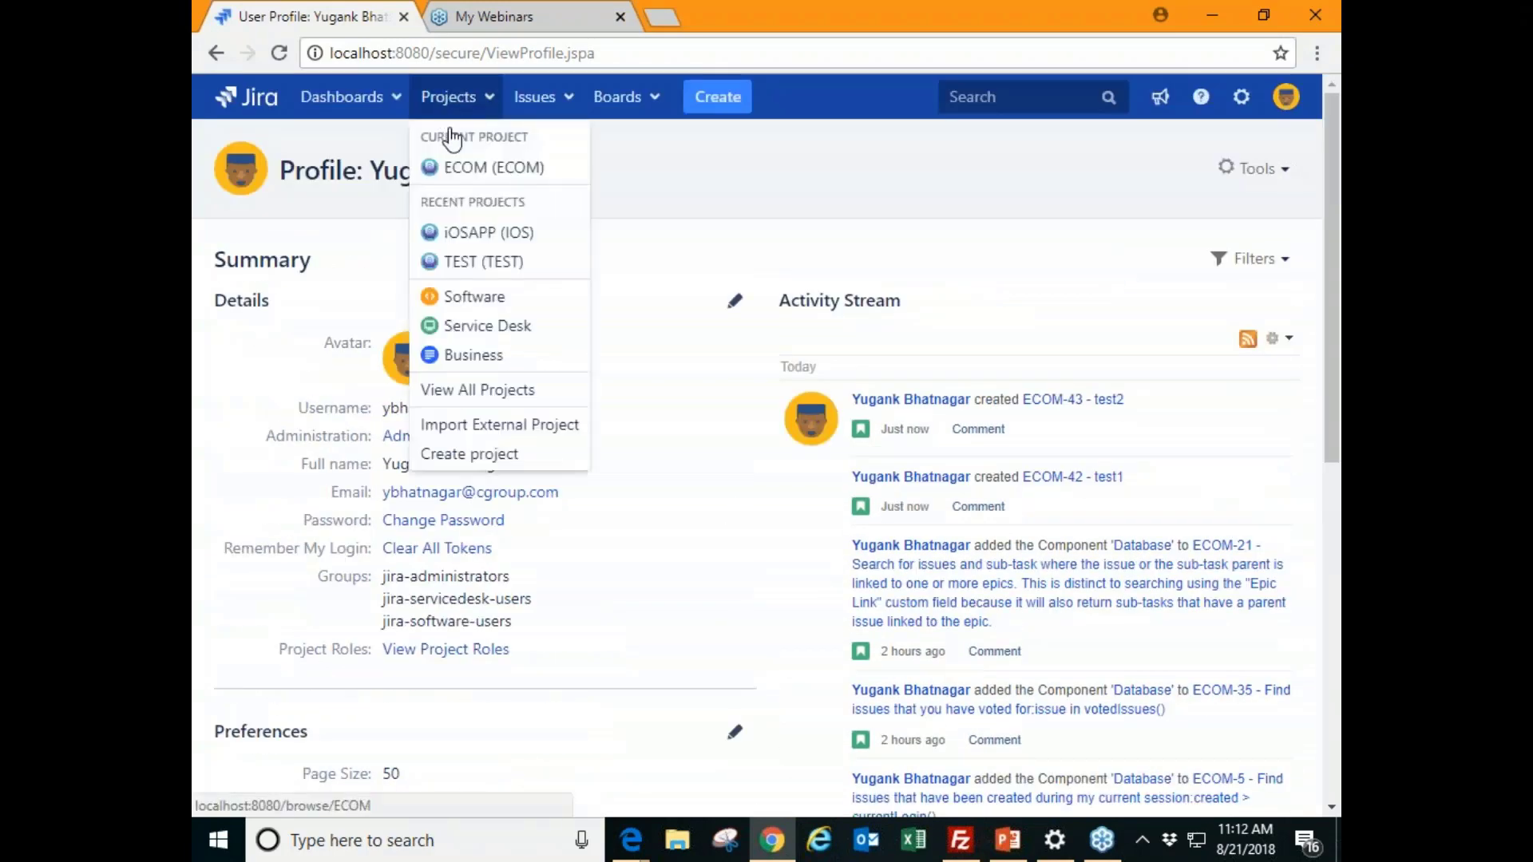
# - Open the ECOM project's settings and view Components, showing the Database component
pyautogui.click(461, 169)
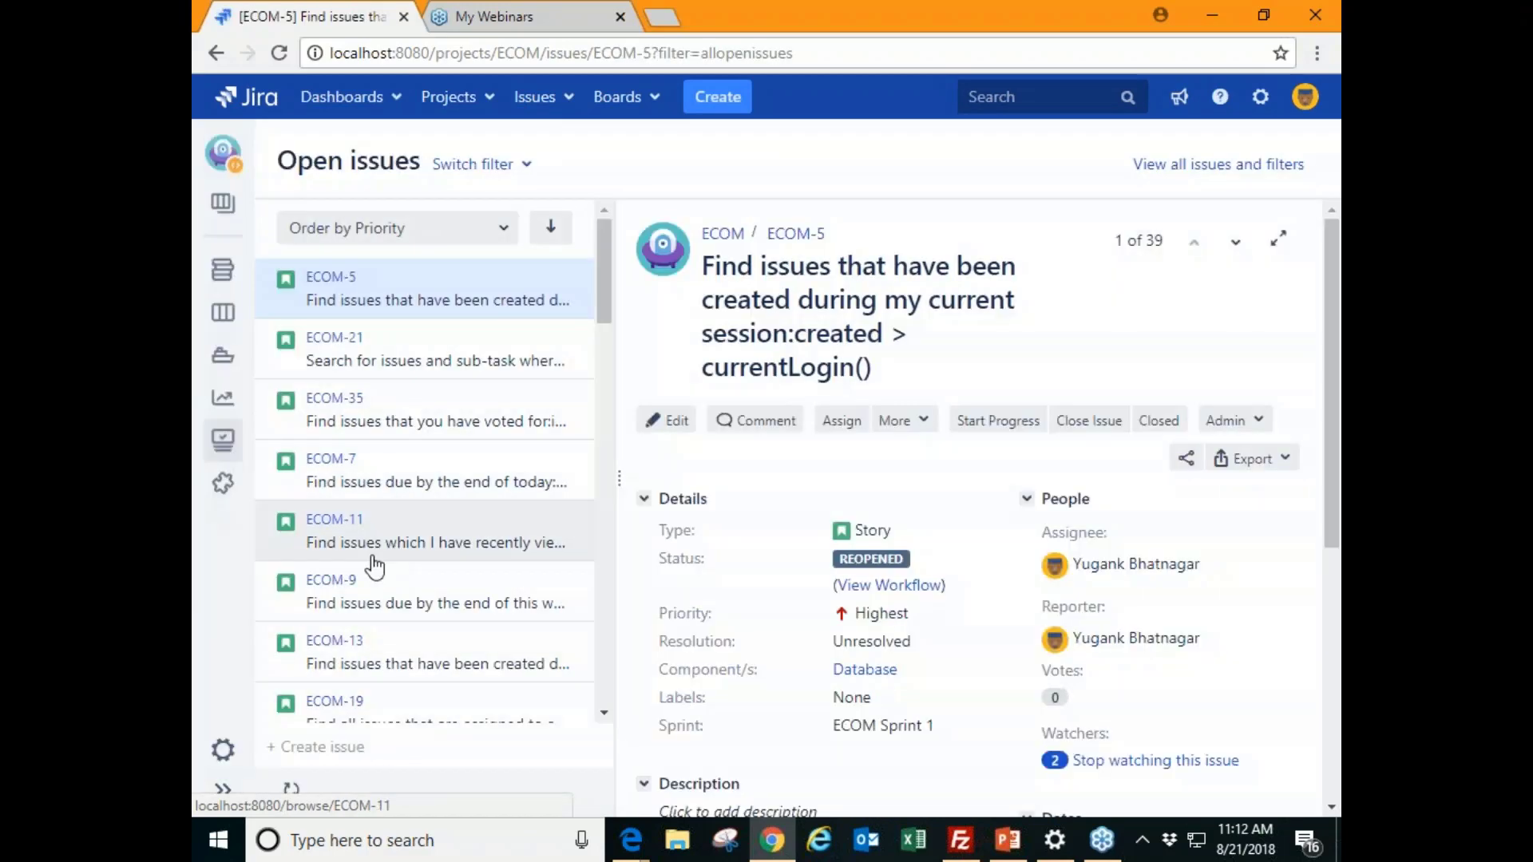
pyautogui.click(223, 749)
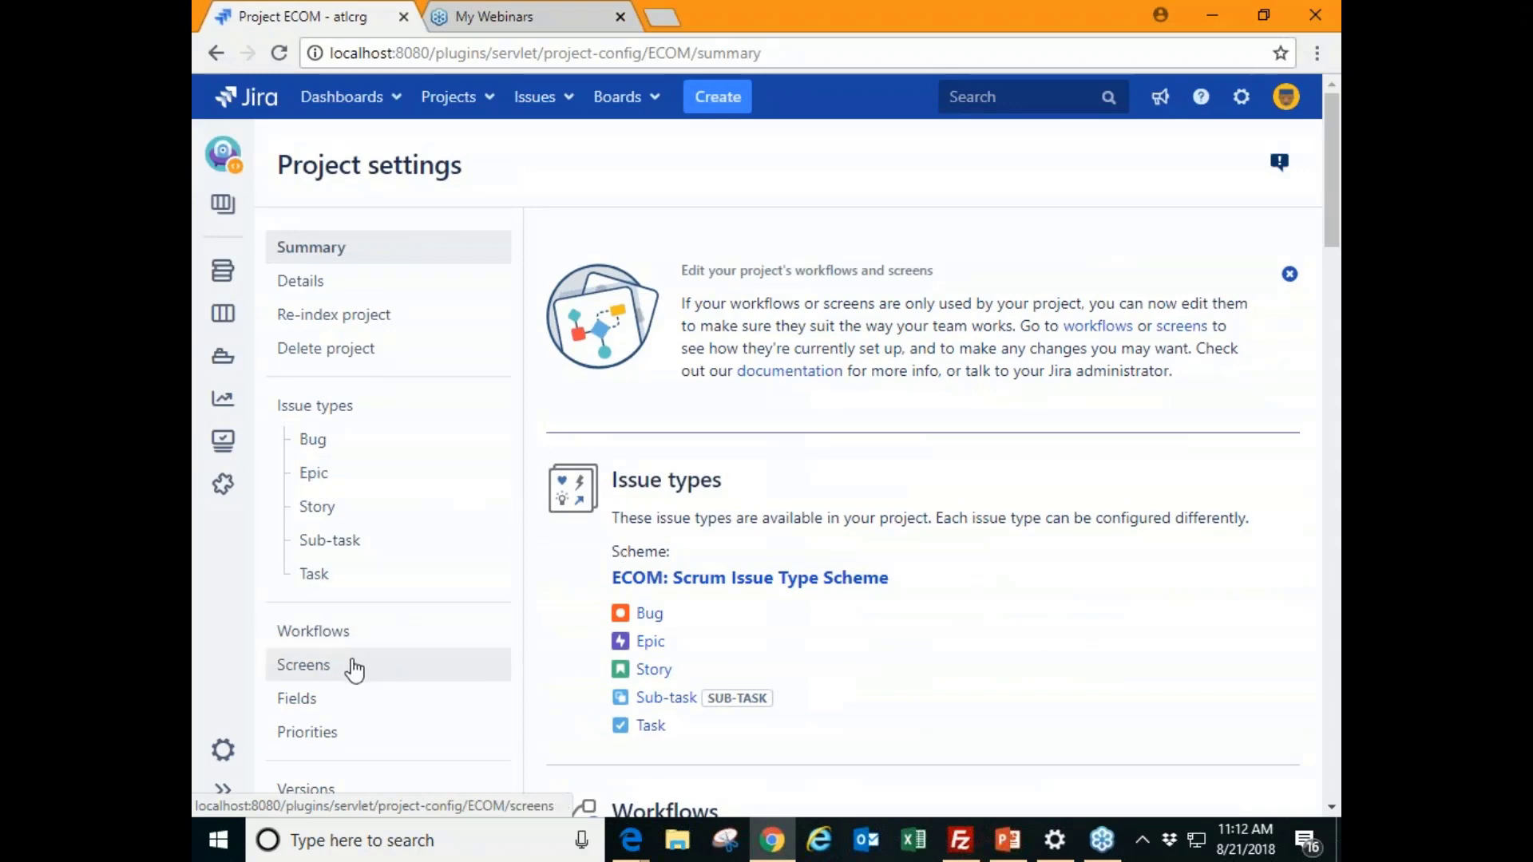
pyautogui.scroll(-4, 352, 679)
pyautogui.click(333, 497)
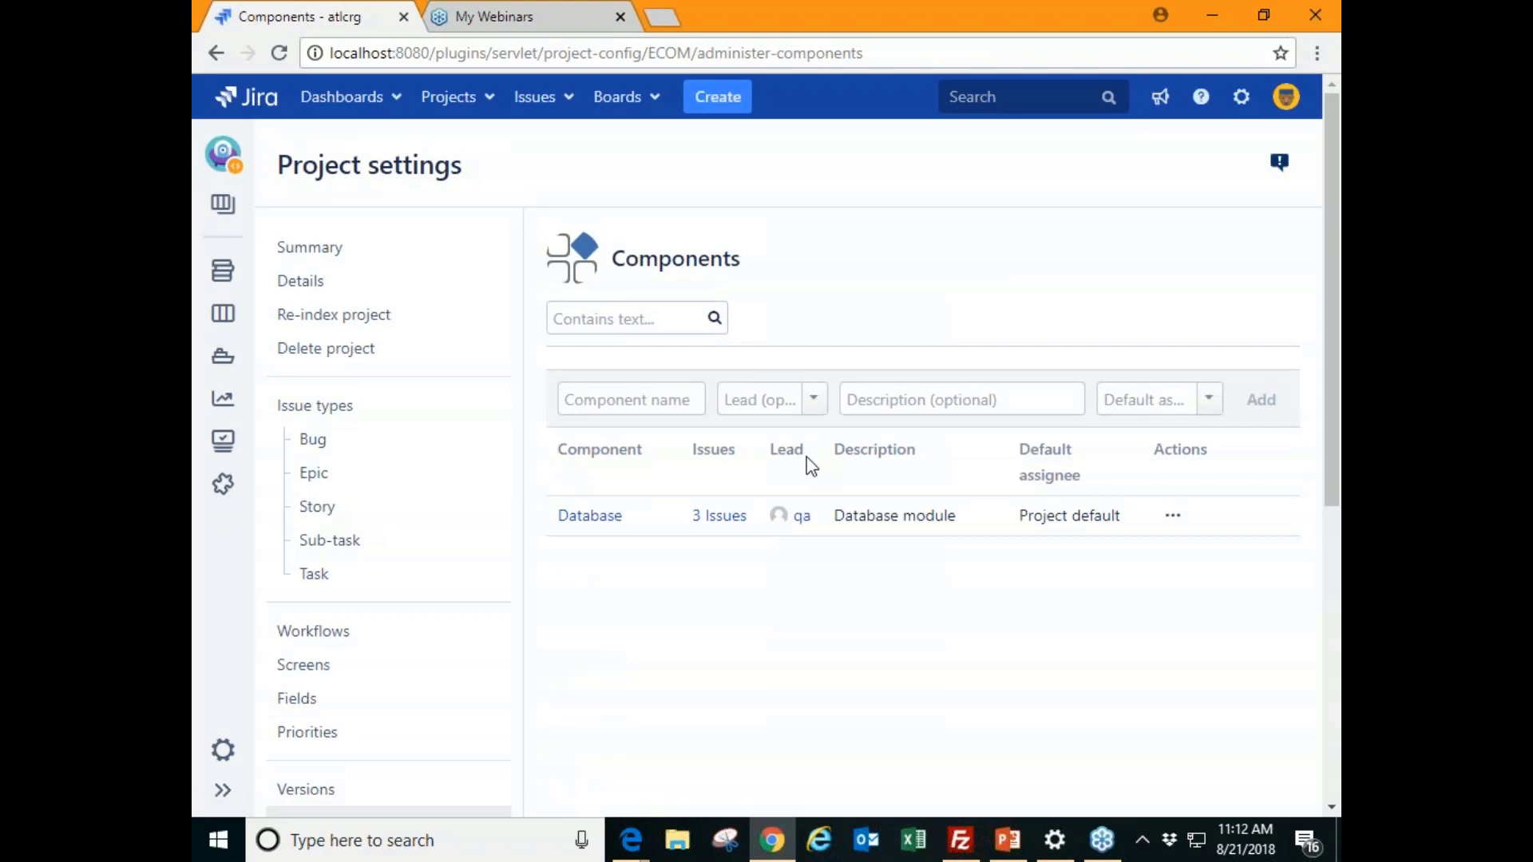
pyautogui.click(620, 406)
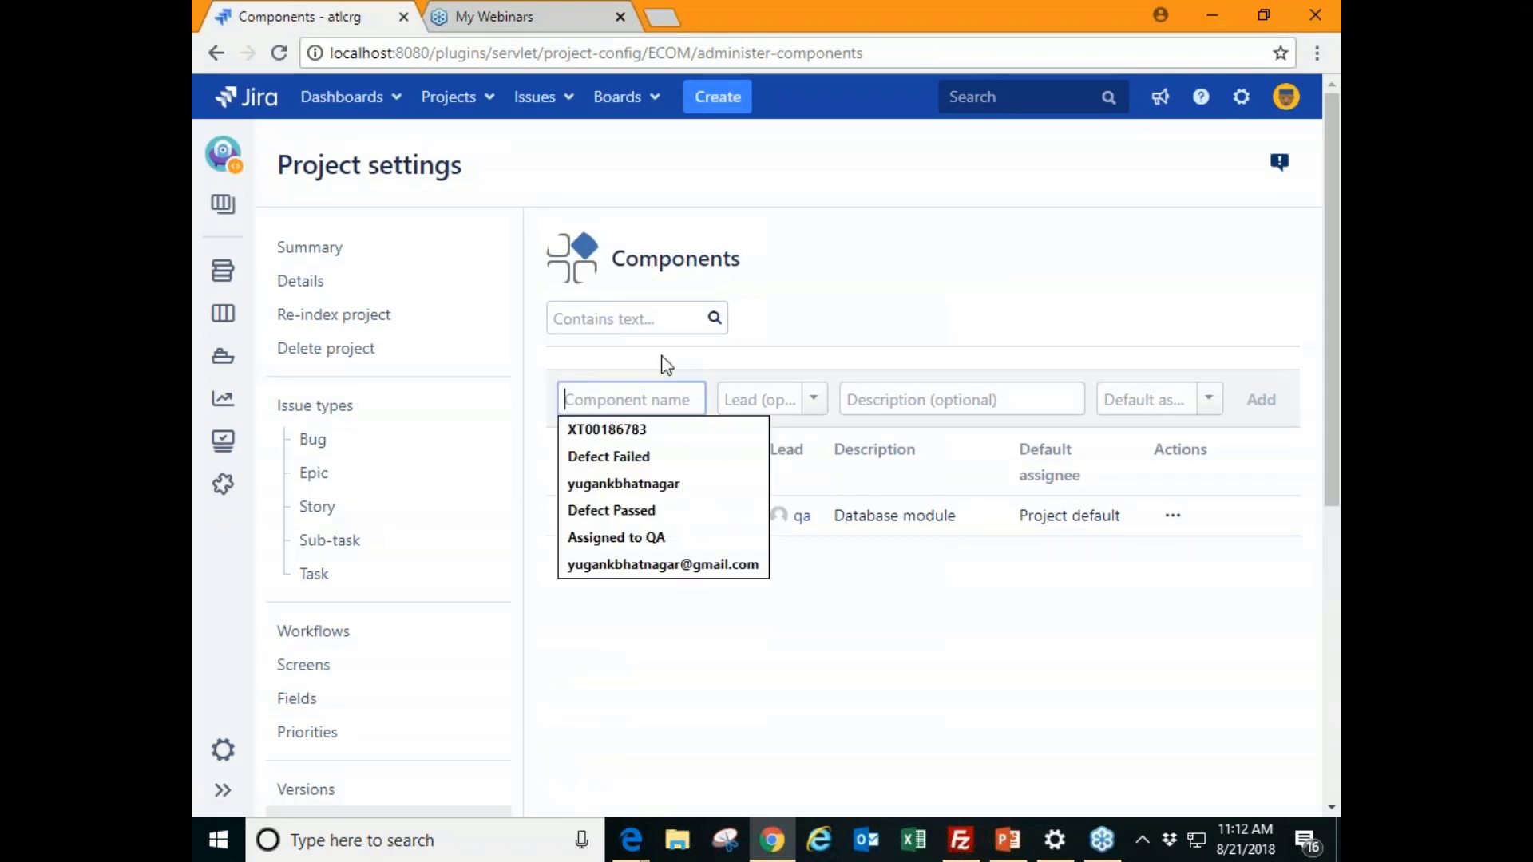
pyautogui.click(688, 358)
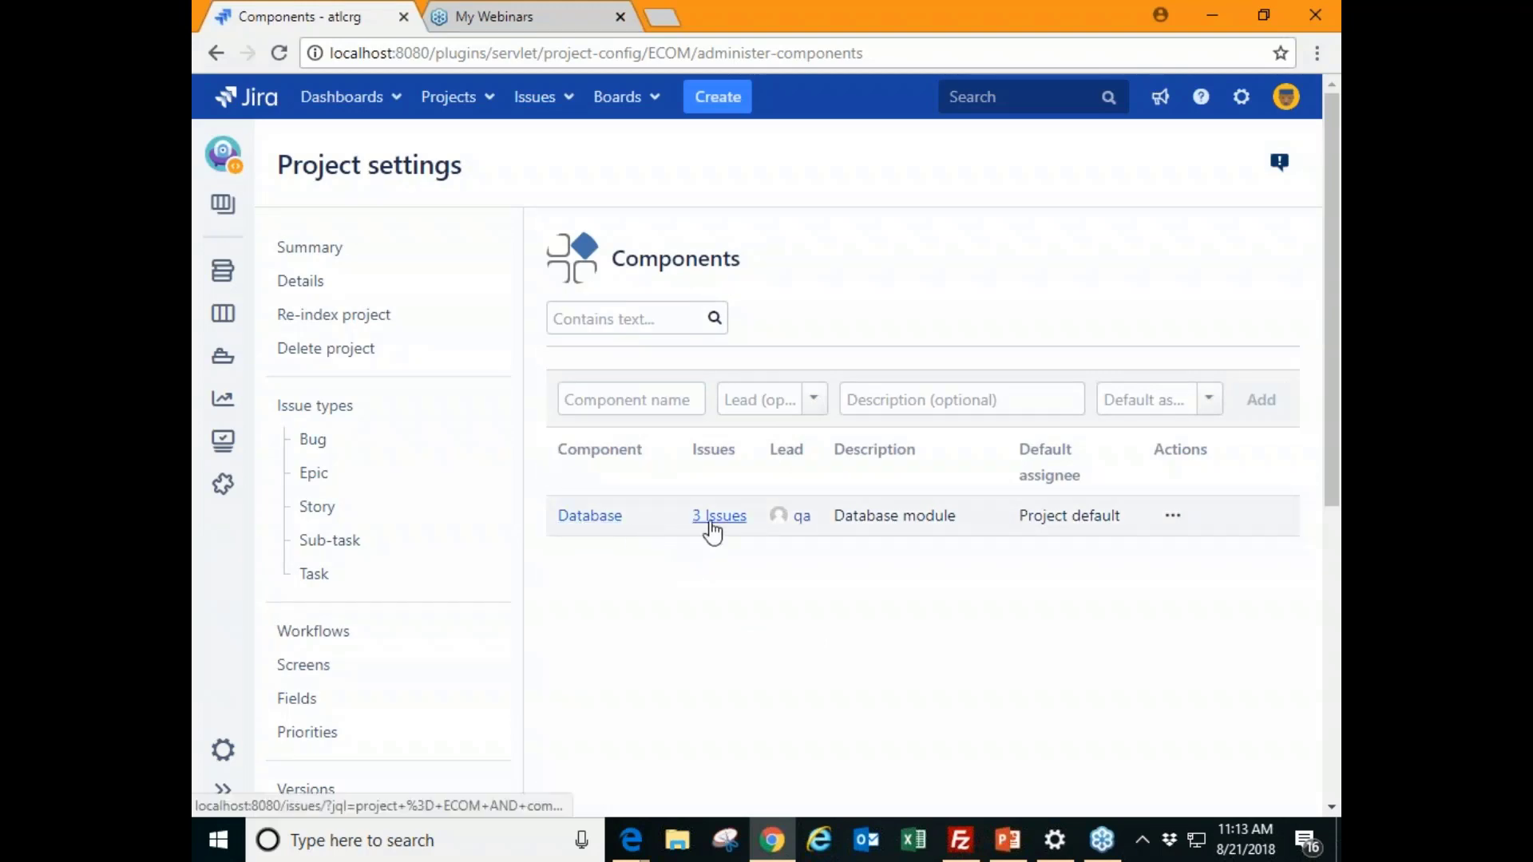
pyautogui.moveTo(1125, 527)
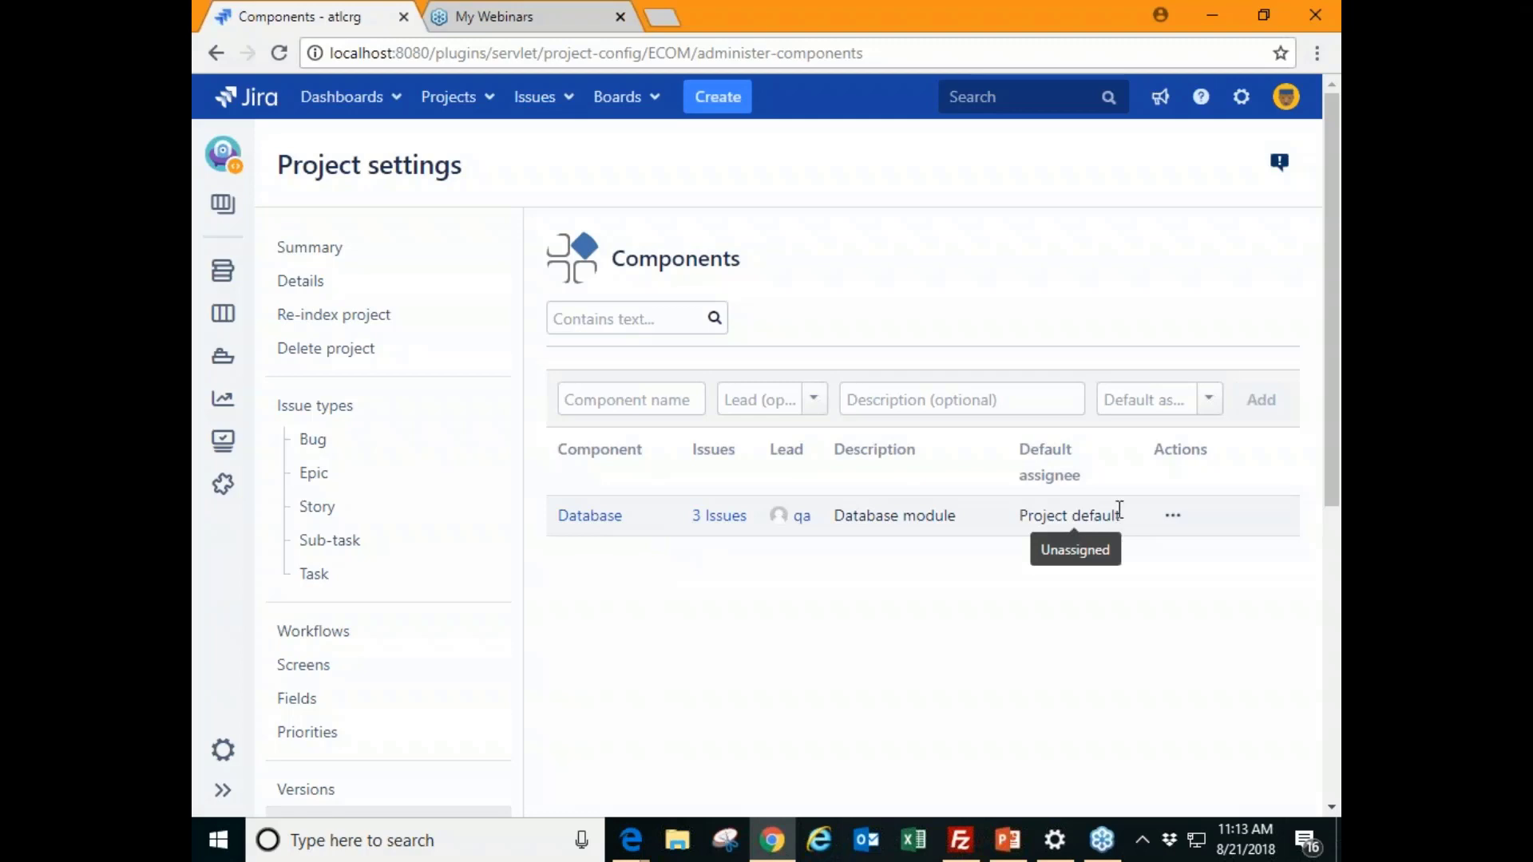
# - Go to the Custom fields admin page via the 'cus' quick search, confirming with the administrator password
pyautogui.press('.')
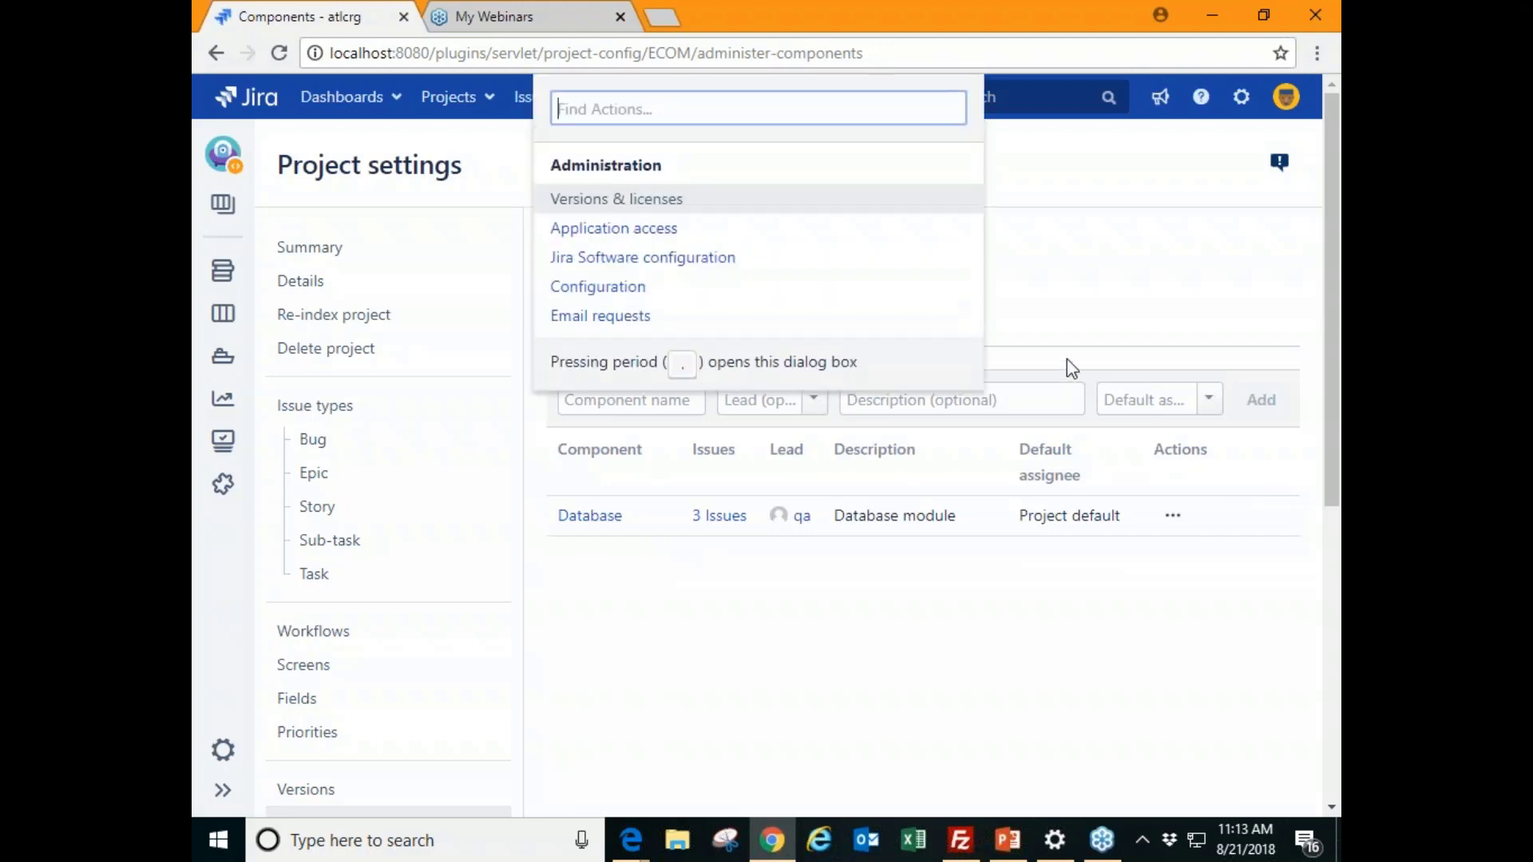
pyautogui.write('cus')
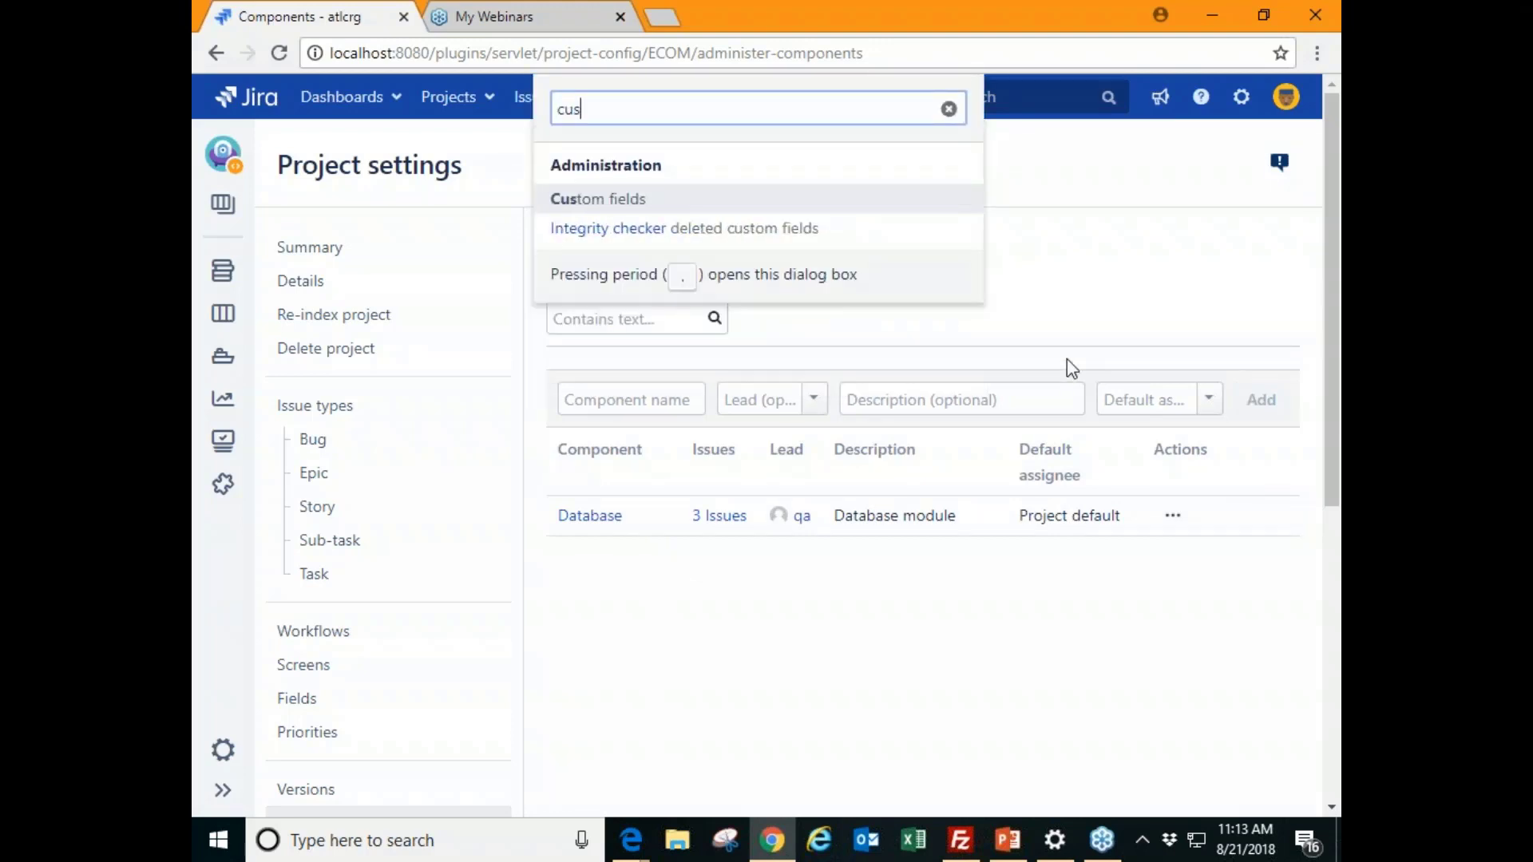
pyautogui.click(678, 209)
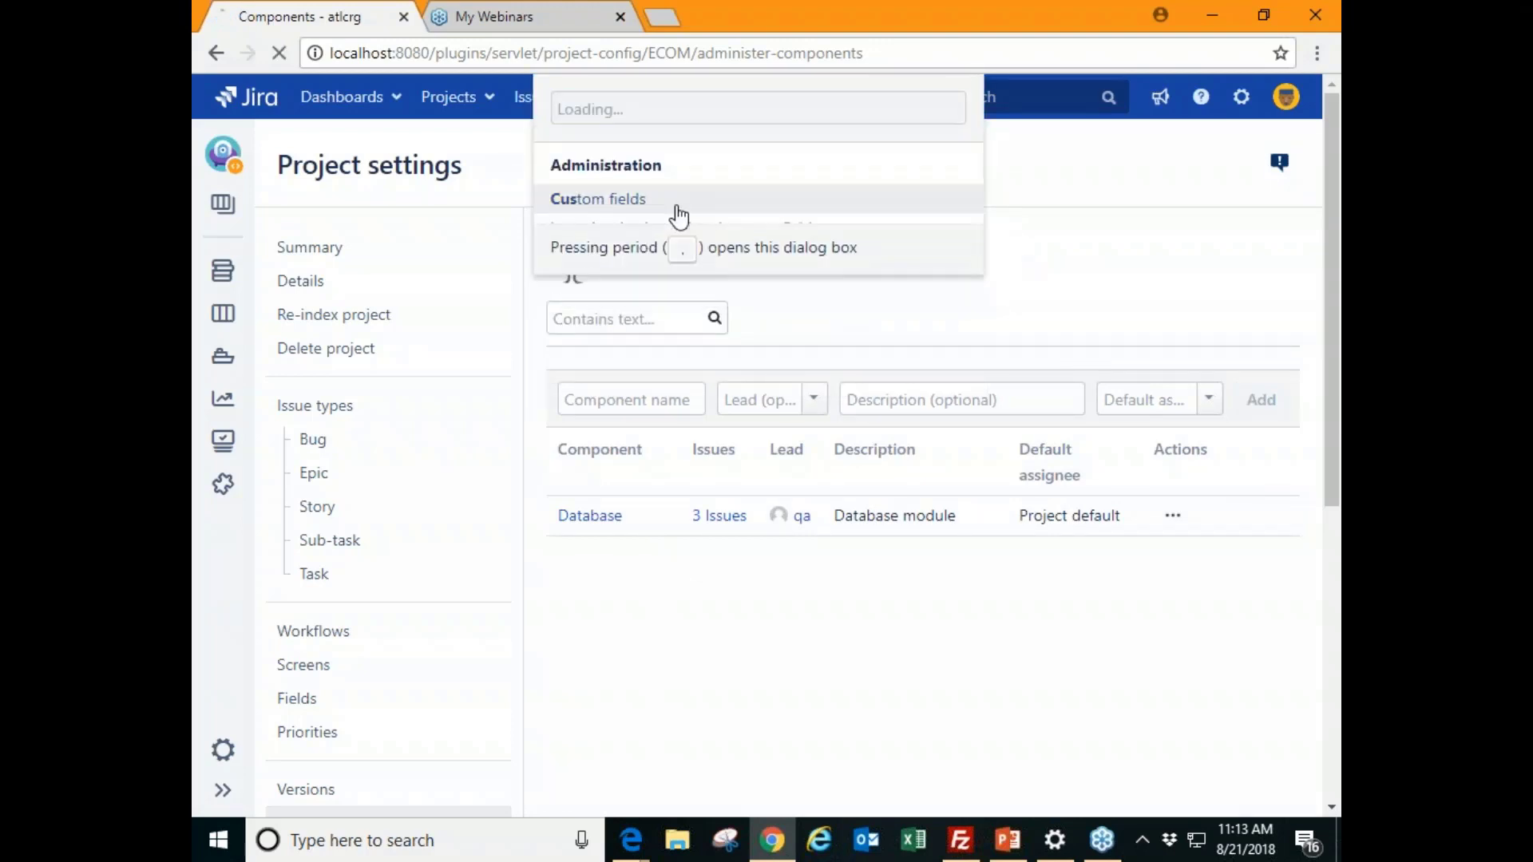
pyautogui.write('••••••••')
pyautogui.press('Return')
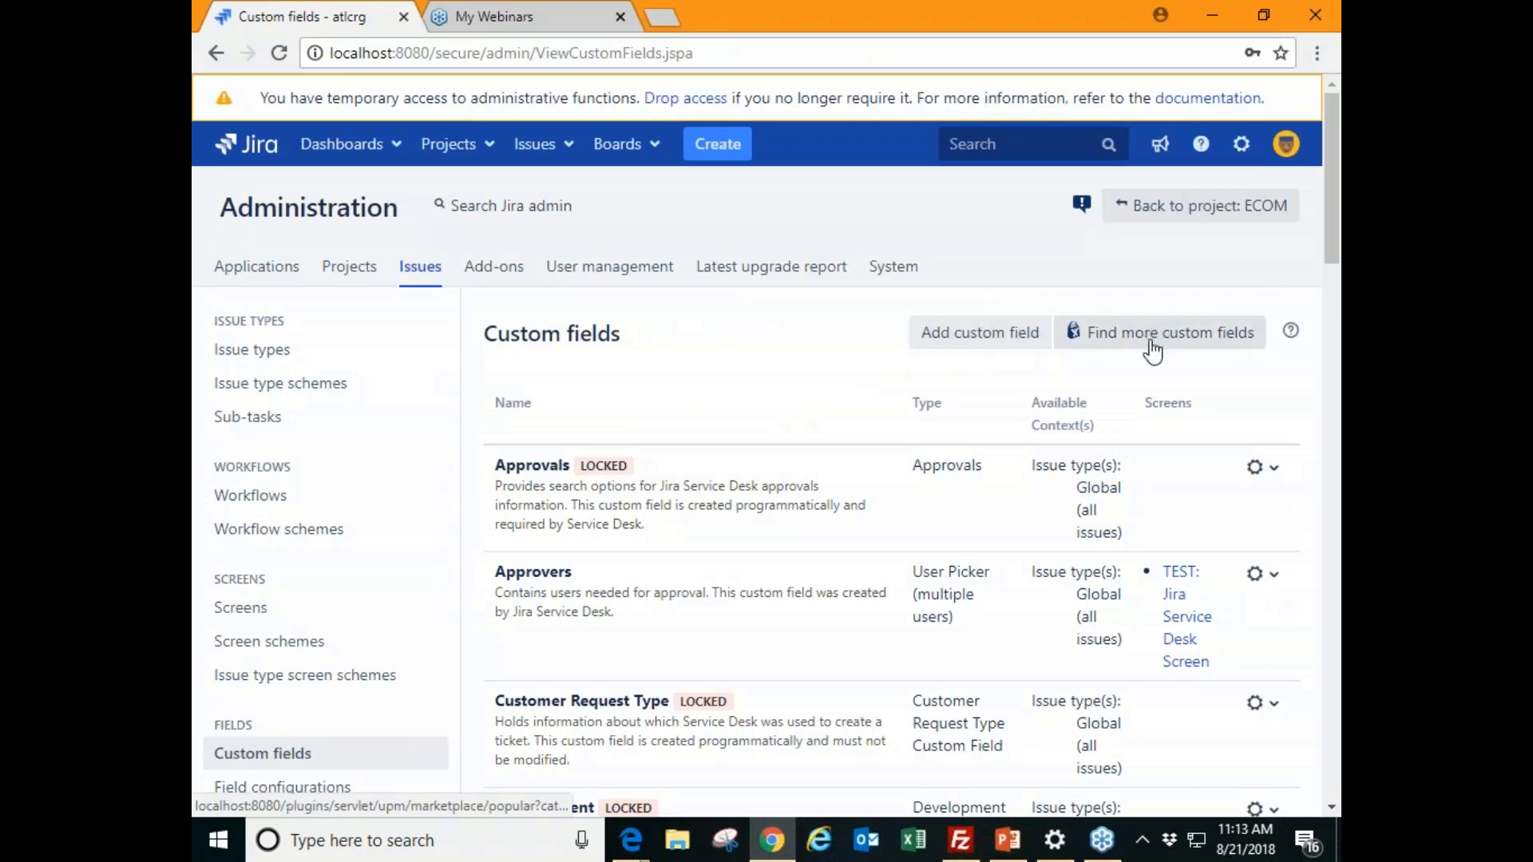
# - Browse the available custom field types in Add custom field, then cancel without adding one
pyautogui.click(1017, 343)
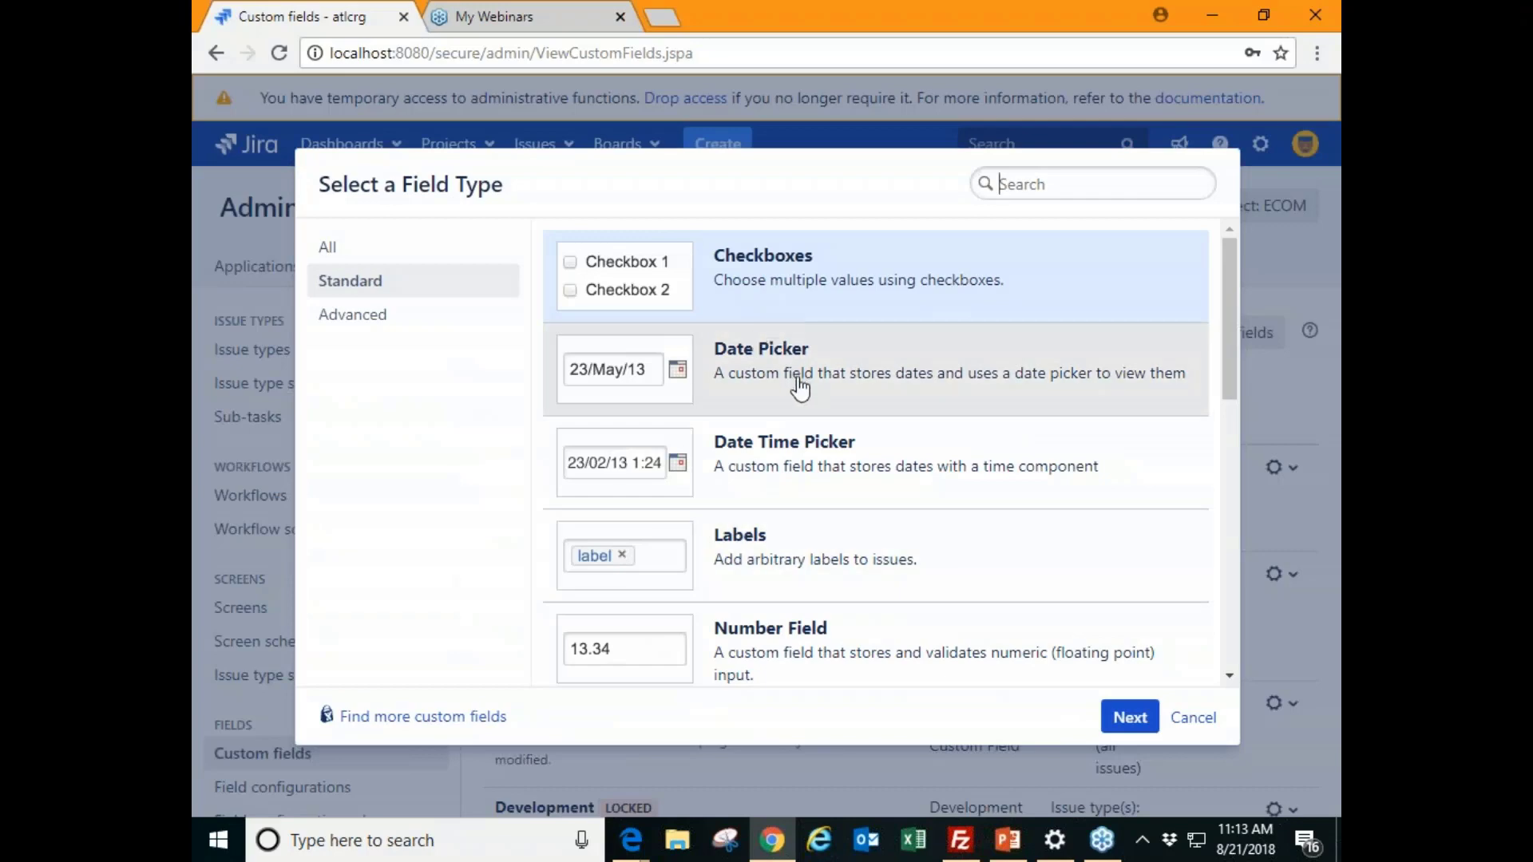
pyautogui.scroll(-8, 754, 531)
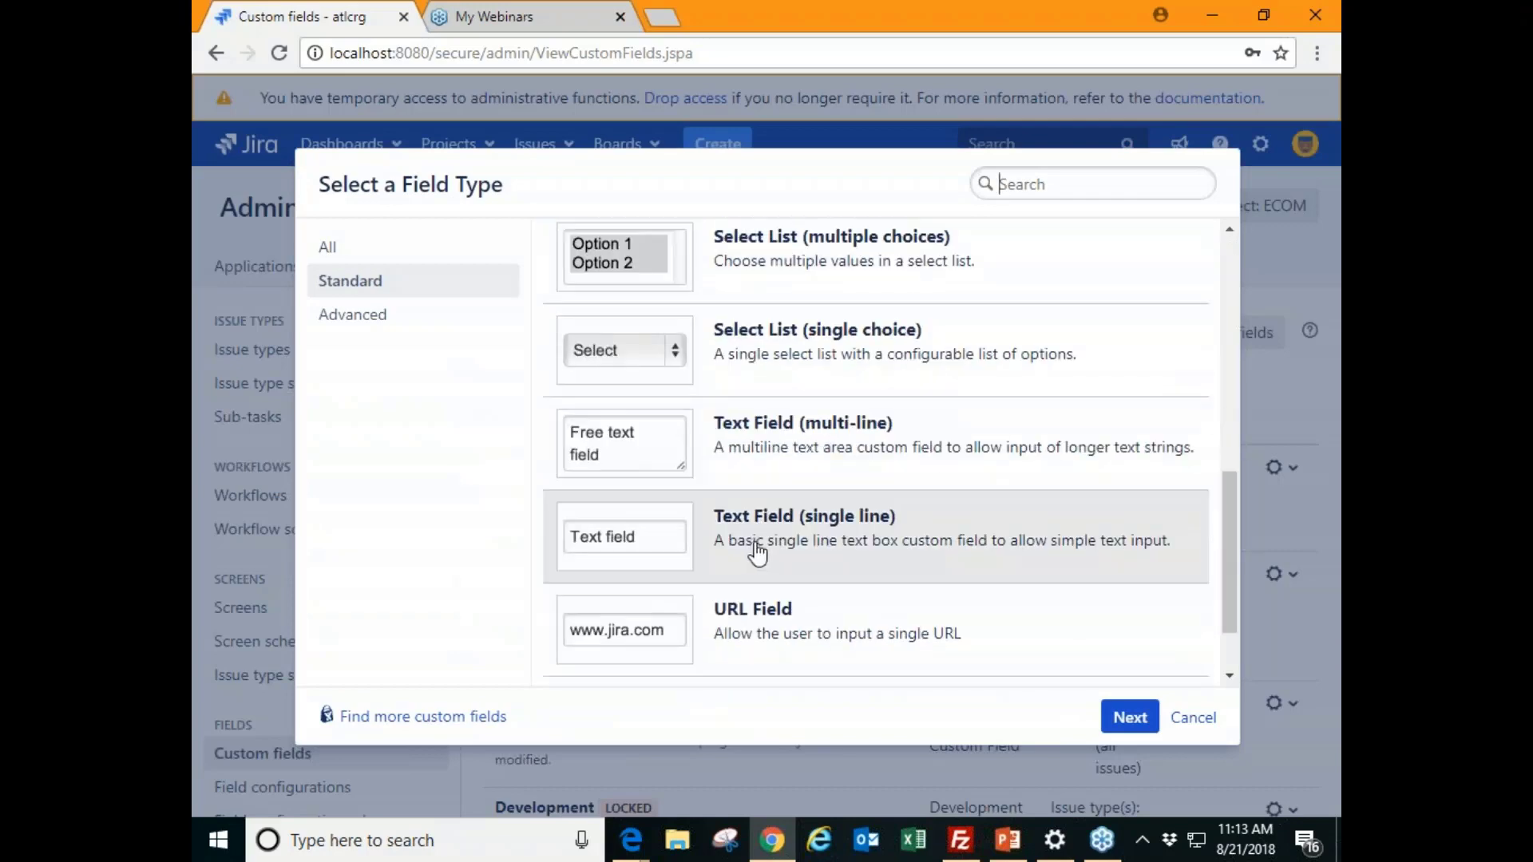
pyautogui.scroll(8, 786, 551)
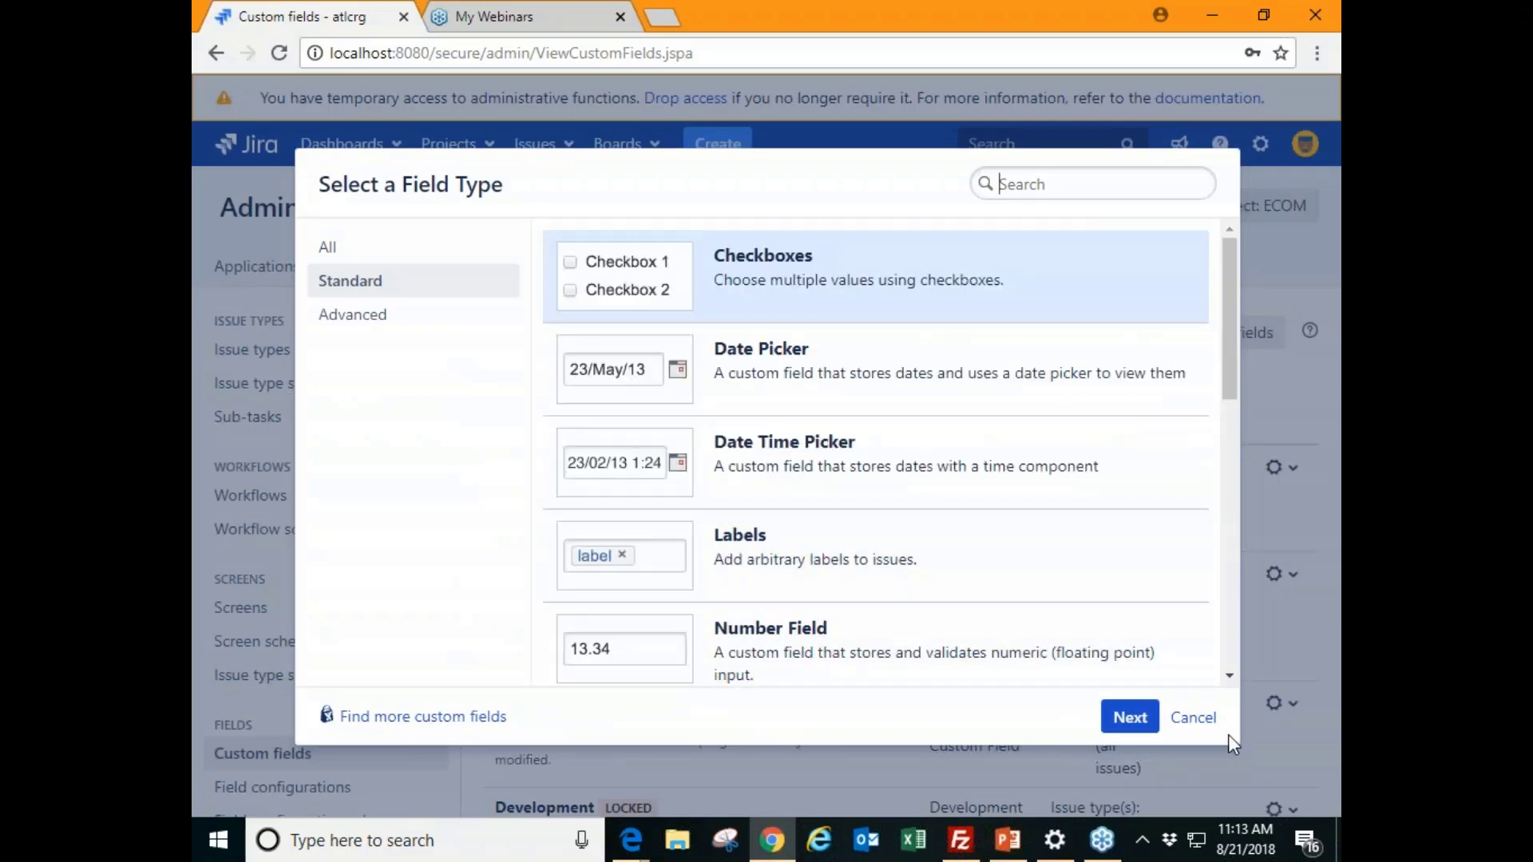
pyautogui.click(1186, 717)
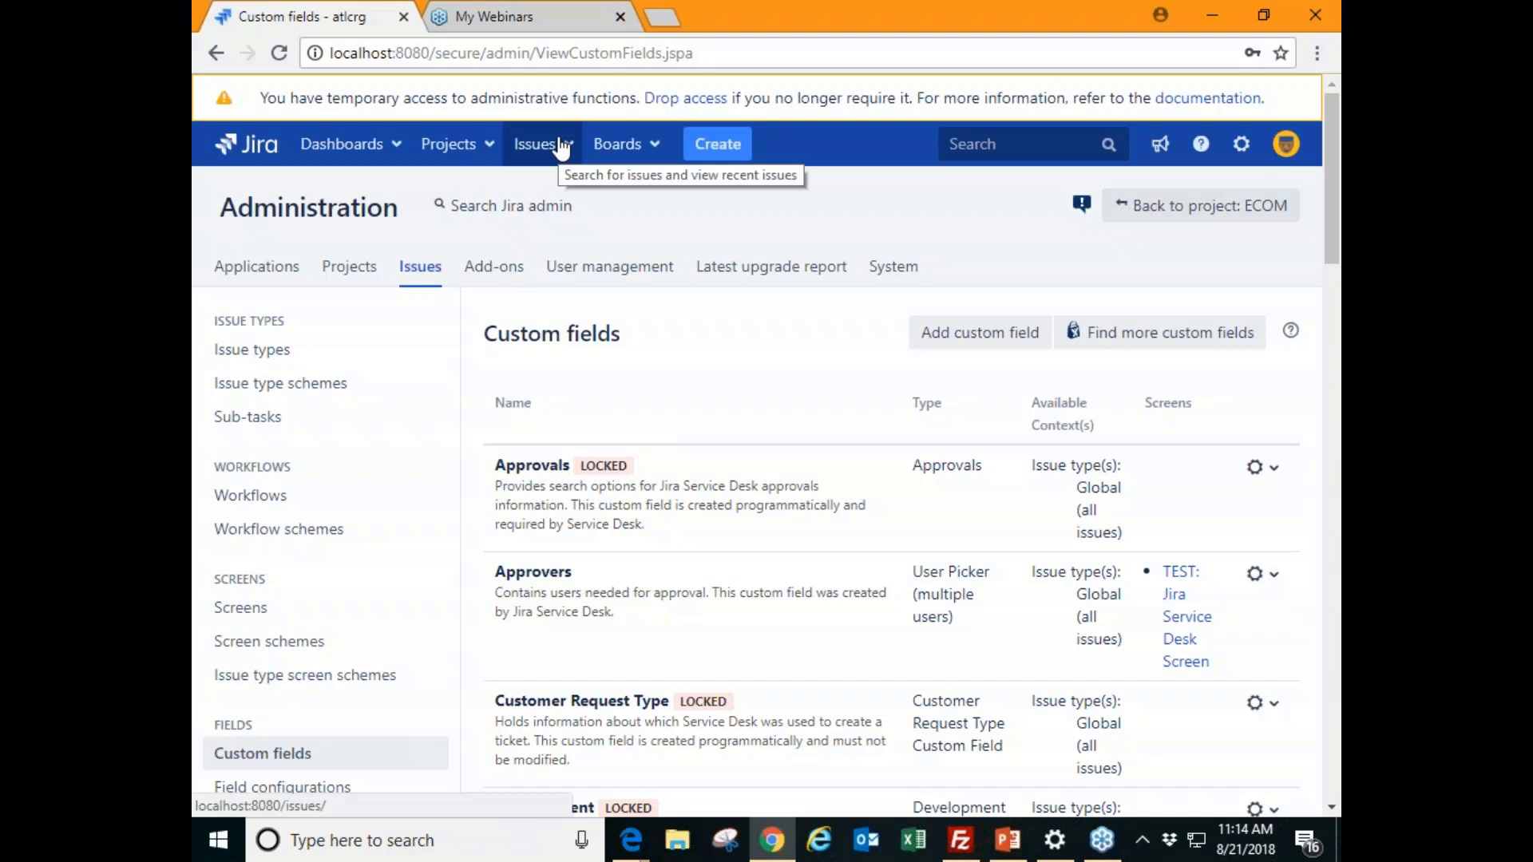
# - Apply the Assigned Issues saved filter from issue search and show its export formats
pyautogui.click(543, 144)
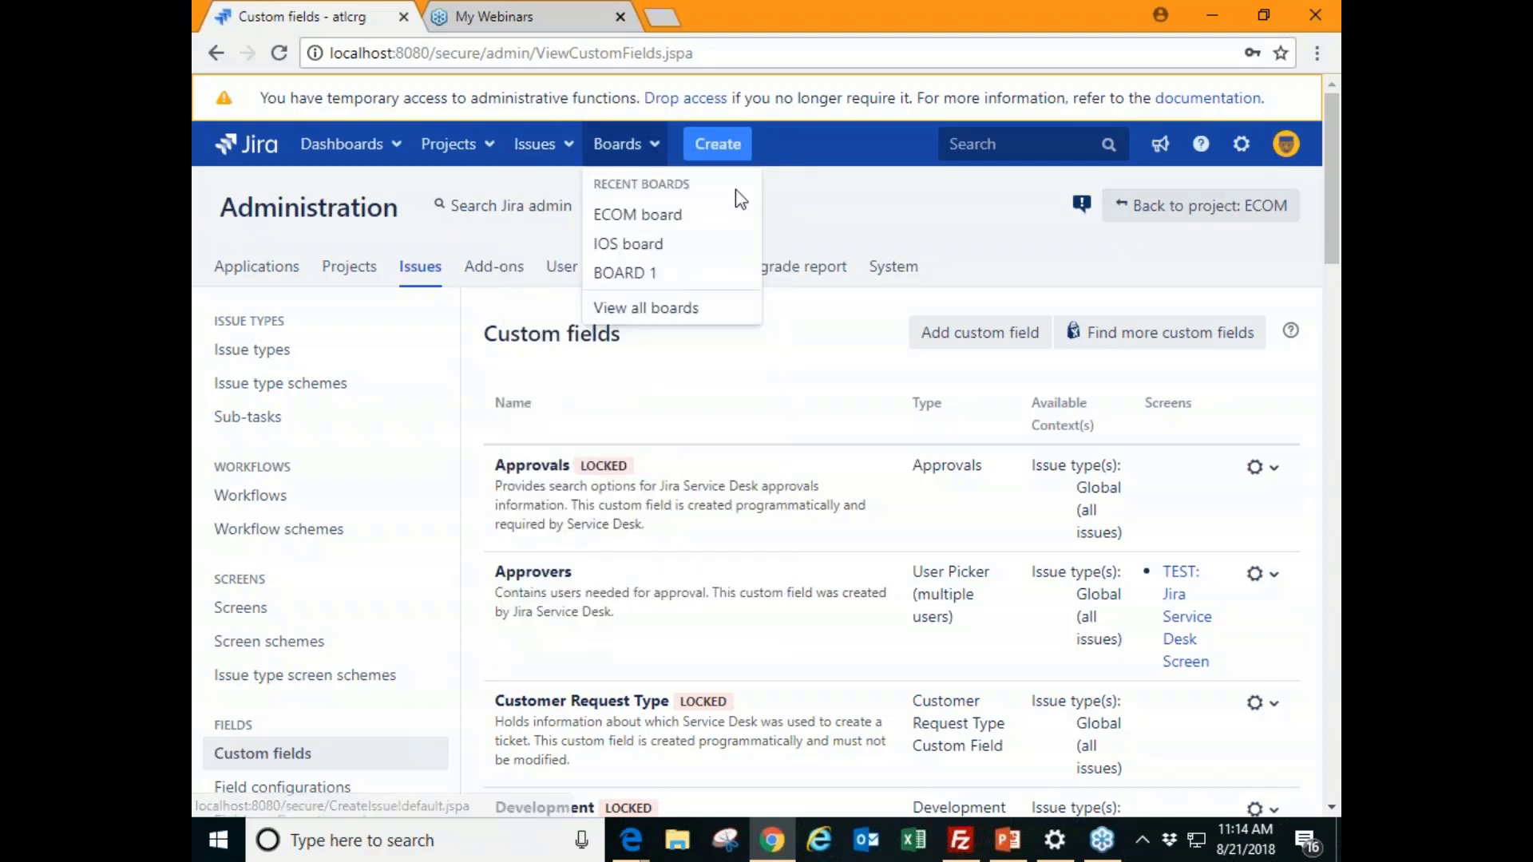
pyautogui.click(571, 213)
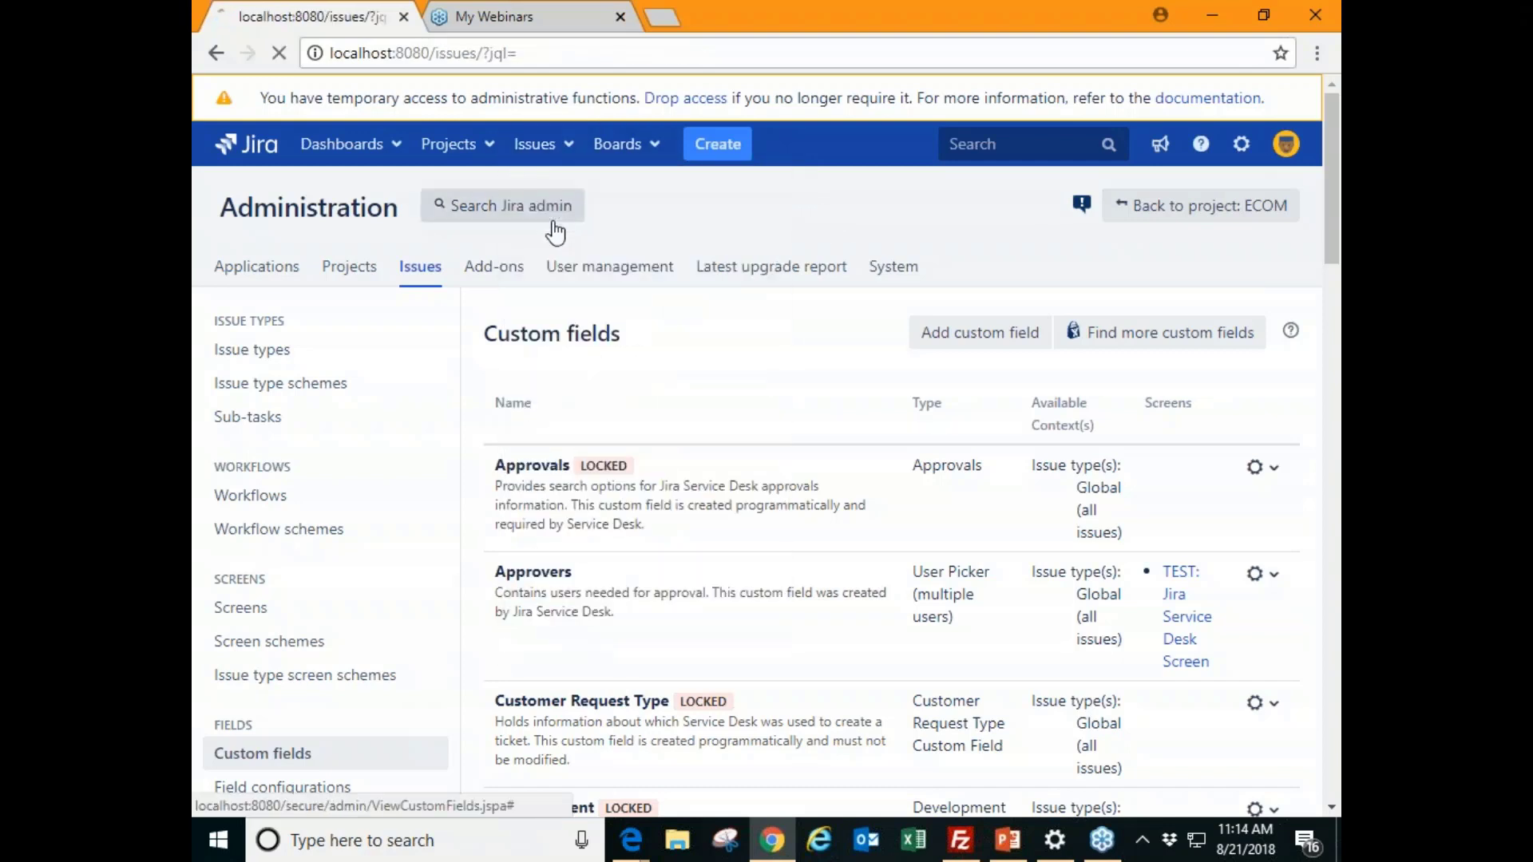
pyautogui.click(313, 692)
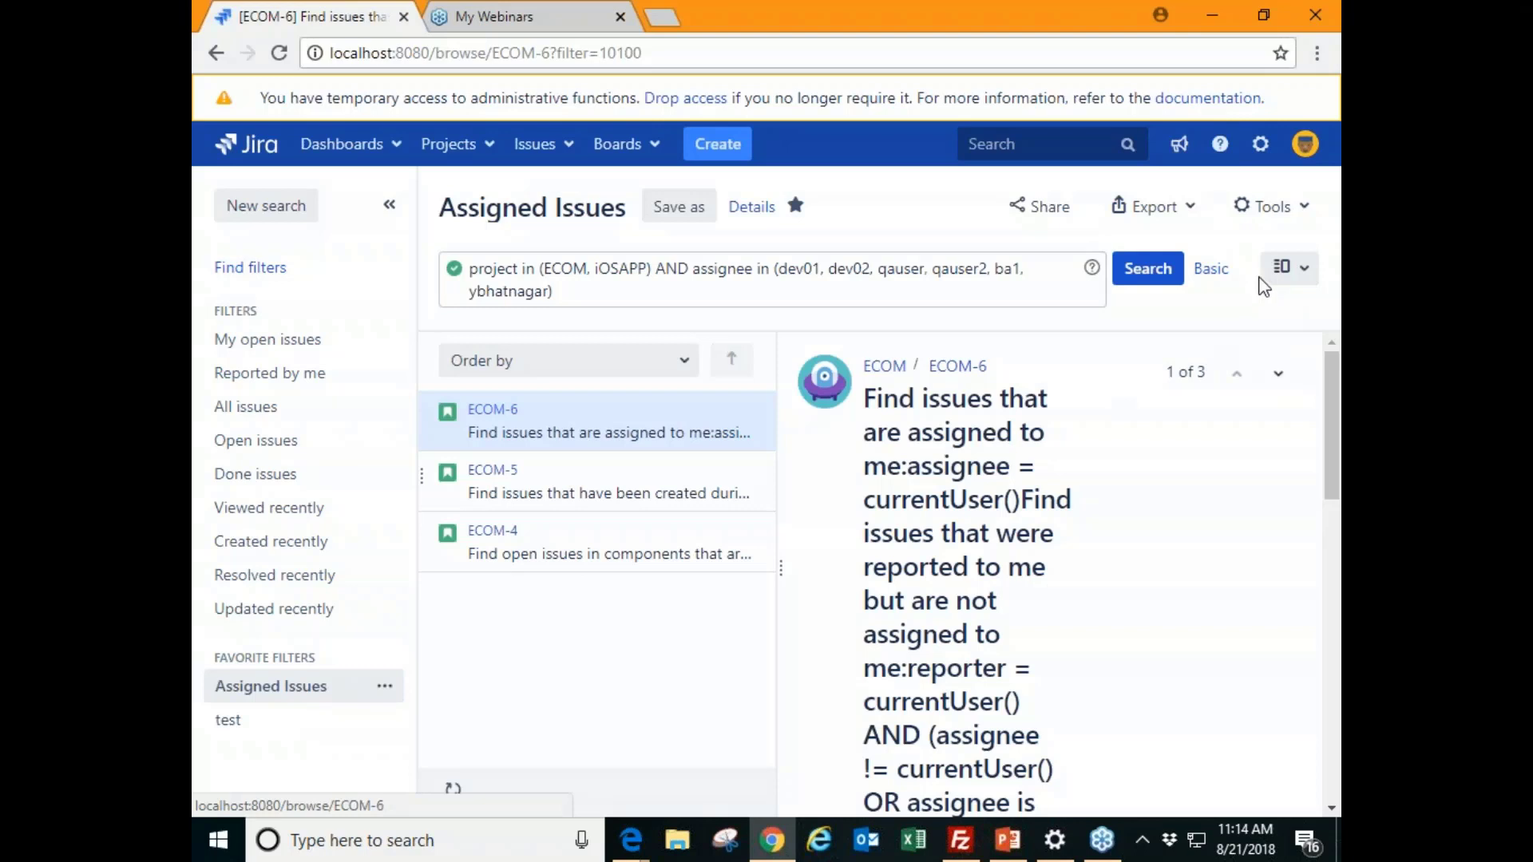
pyautogui.click(1162, 222)
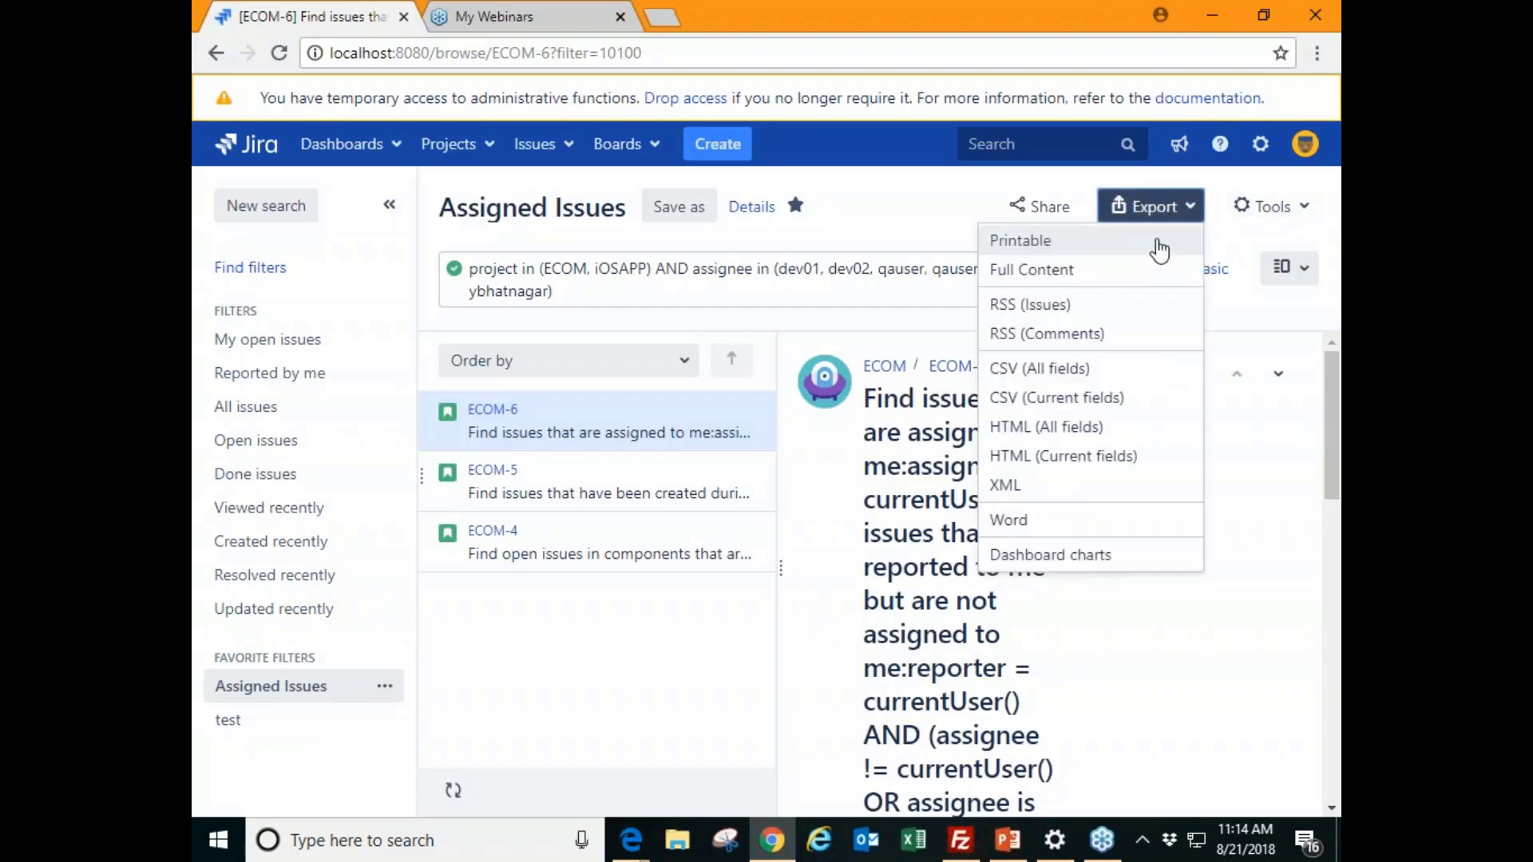